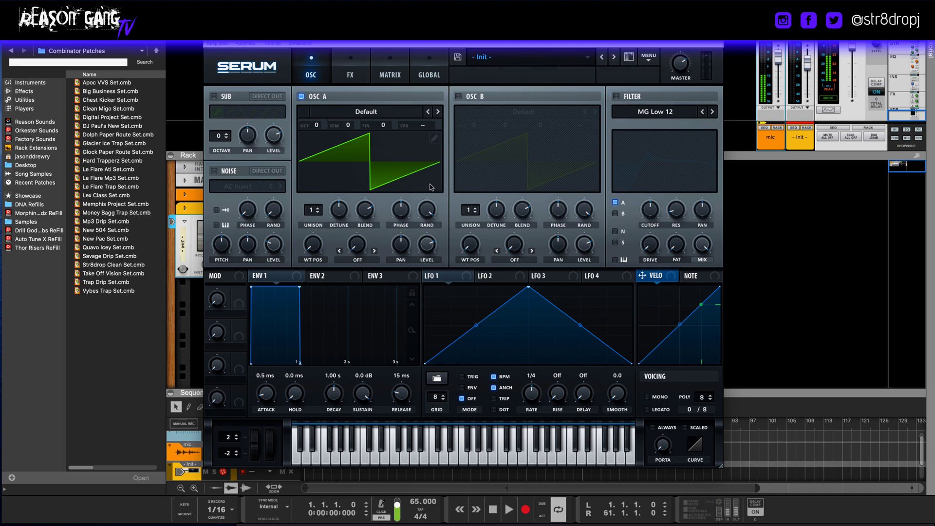
# Redraw Oscillator A's waveform as a square wave in the wavetable editor, then return to the oscillator view
pyautogui.click(433, 137)
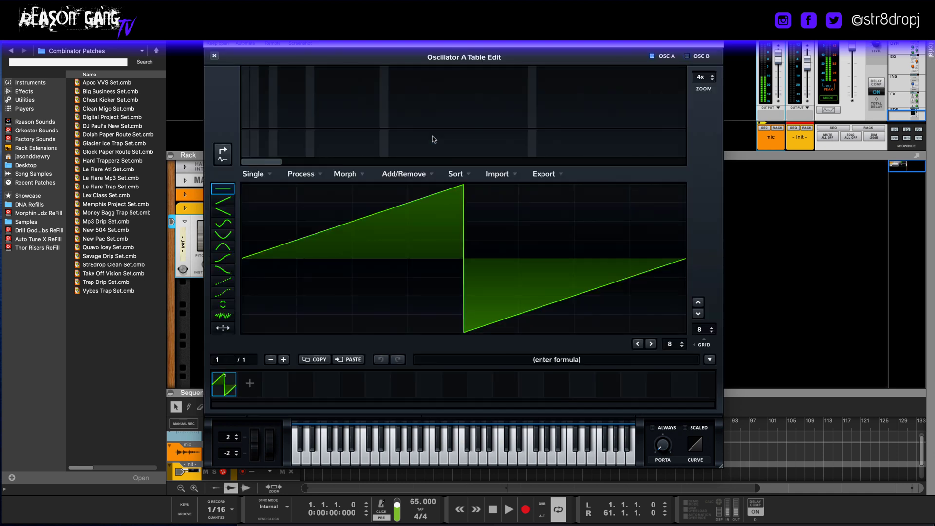
pyautogui.moveTo(434, 209)
pyautogui.mouseDown()
pyautogui.moveTo(434, 186)
pyautogui.moveTo(410, 172)
pyautogui.moveTo(286, 151)
pyautogui.mouseUp()
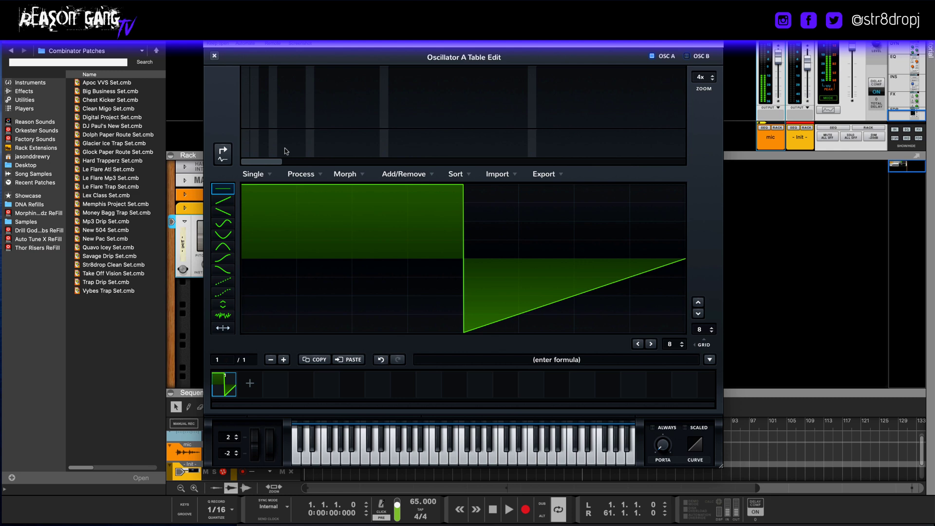
pyautogui.moveTo(489, 269)
pyautogui.mouseDown()
pyautogui.moveTo(503, 321)
pyautogui.moveTo(553, 342)
pyautogui.moveTo(635, 349)
pyautogui.mouseUp()
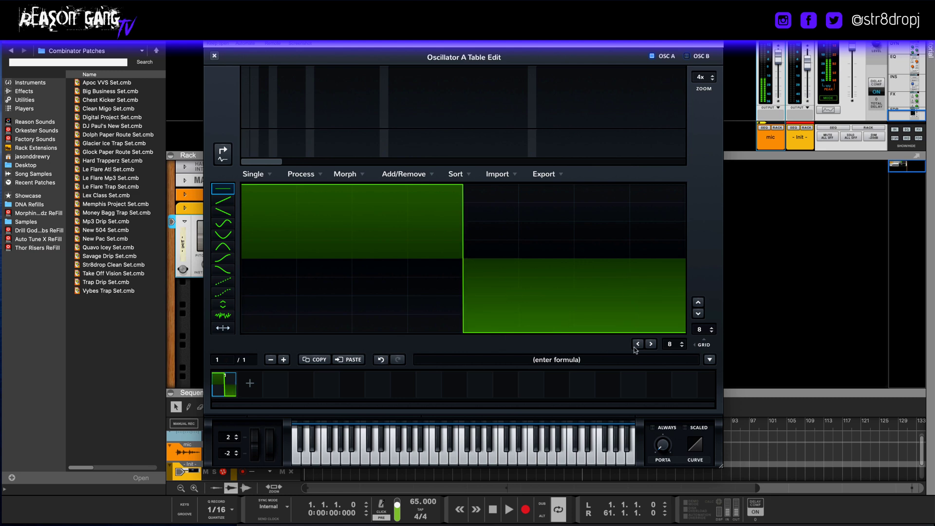
pyautogui.click(214, 56)
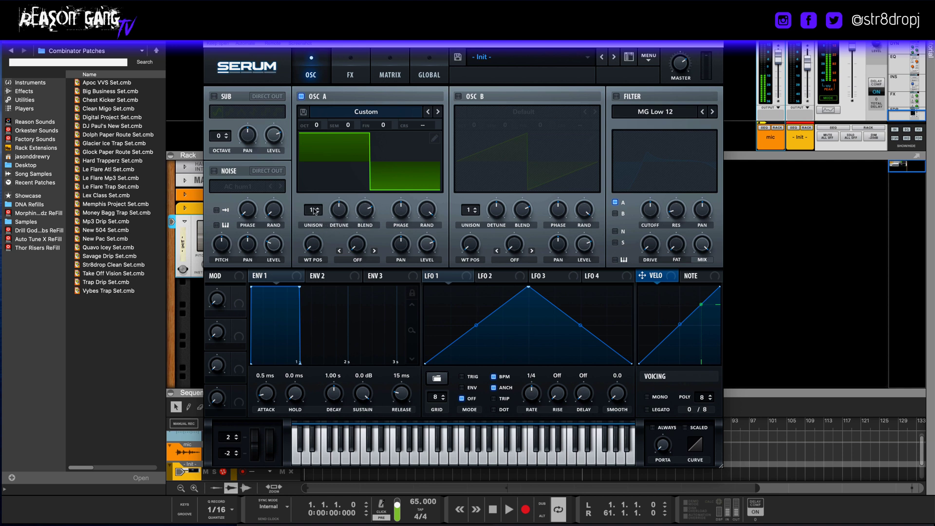
# Set Oscillator A's unison to 10 voices and adjust its detune
pyautogui.scroll(9, 315, 212)
pyautogui.scroll(-1, 316, 212)
pyautogui.moveTo(339, 210); pyautogui.dragTo(339, 228)
# Resample the sound to Oscillator A five times in a row to build up a complex wavetable
pyautogui.click(649, 57)
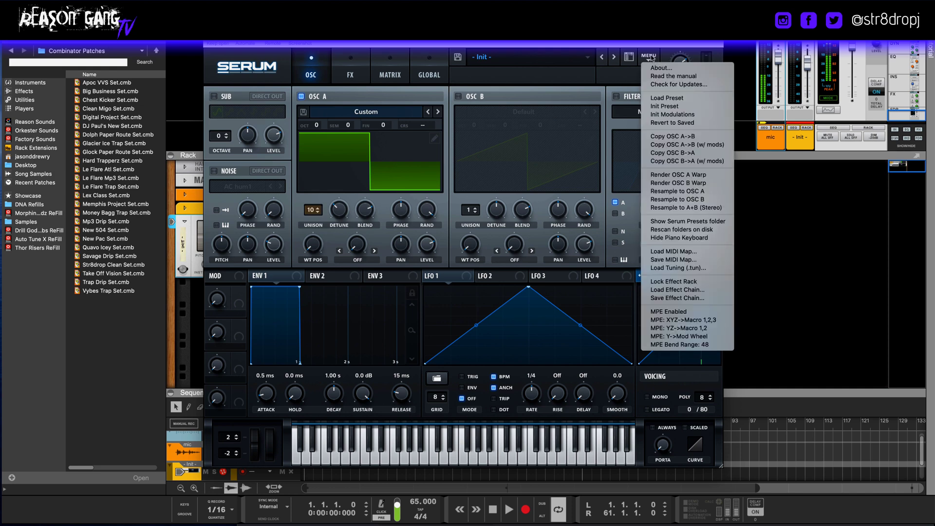
pyautogui.click(664, 191)
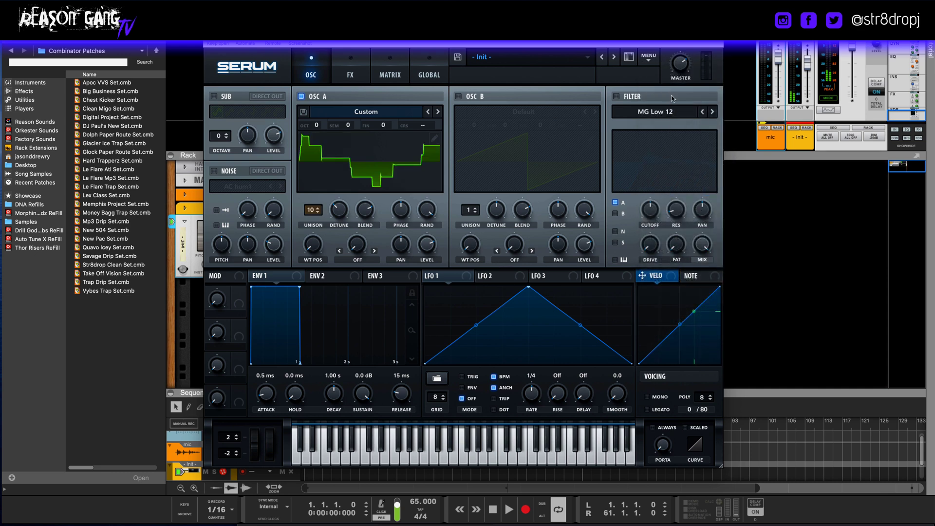
pyautogui.click(648, 57)
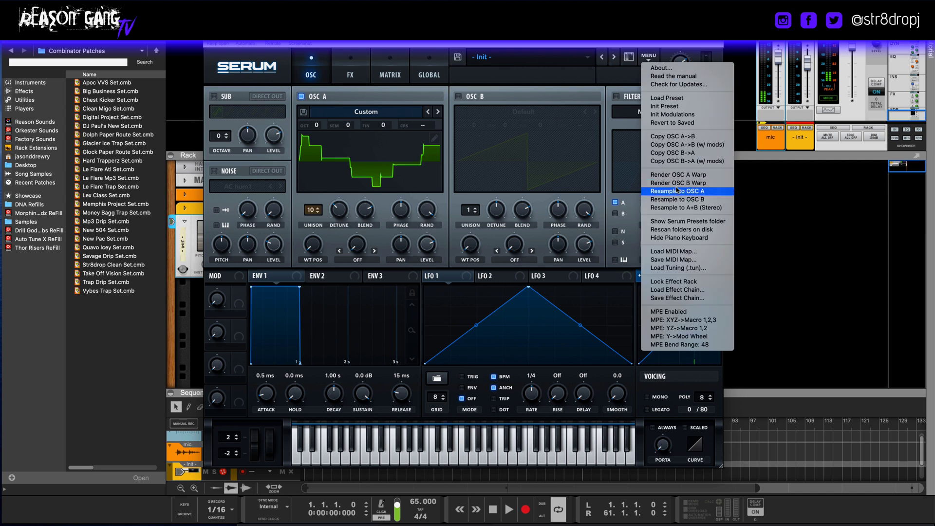
pyautogui.click(677, 191)
pyautogui.click(648, 56)
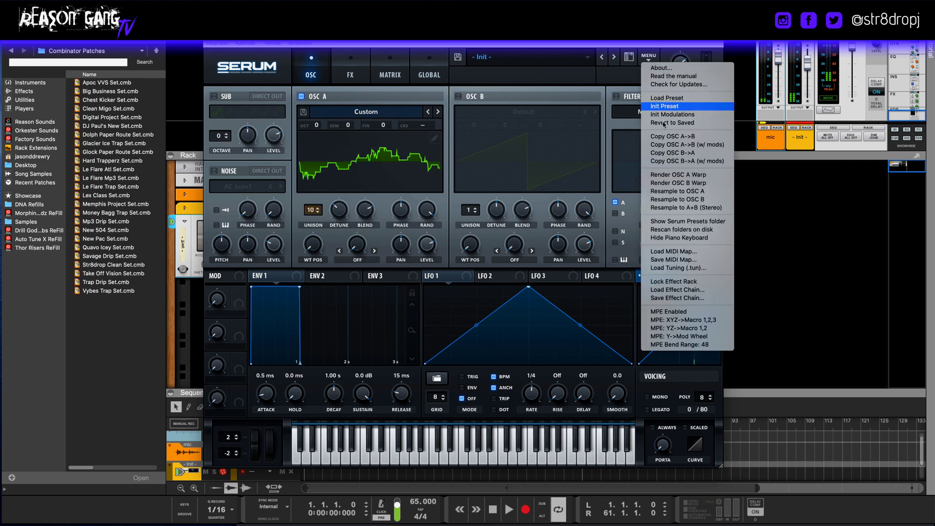
pyautogui.click(678, 192)
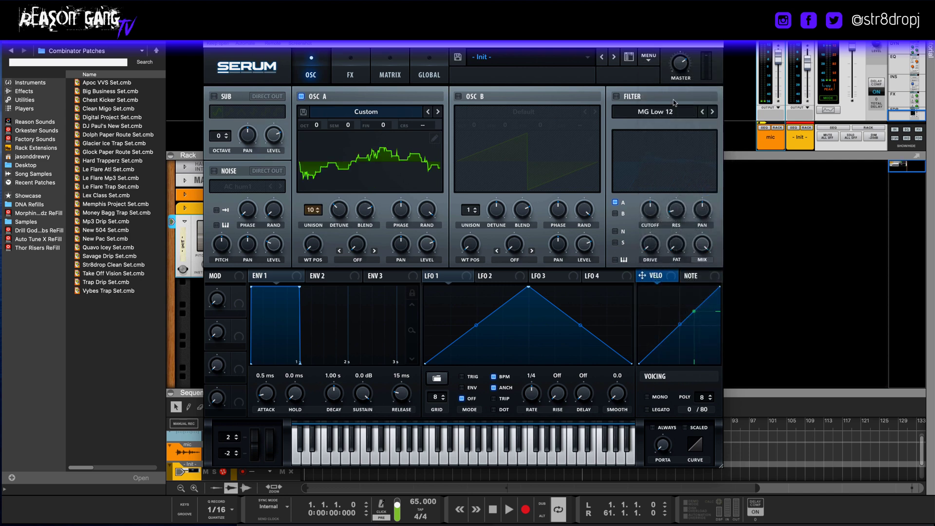
pyautogui.click(653, 60)
pyautogui.click(673, 192)
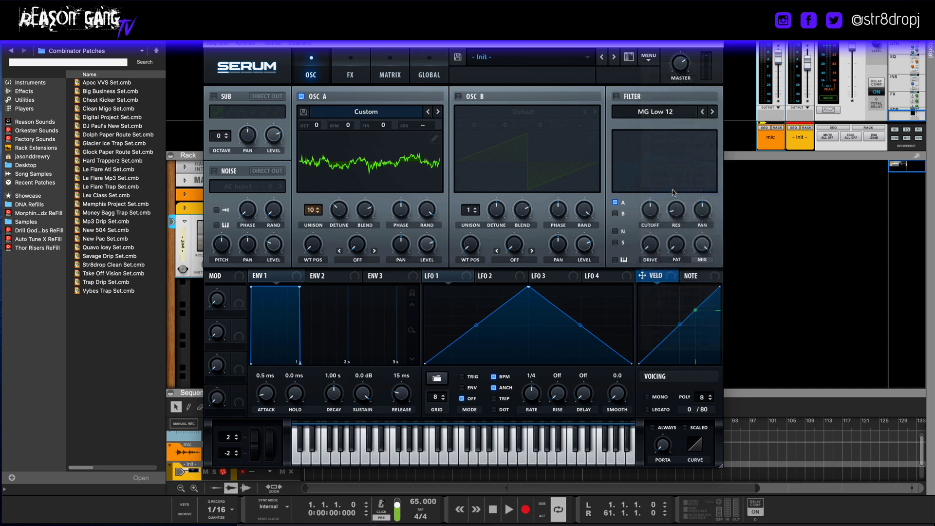
pyautogui.click(652, 61)
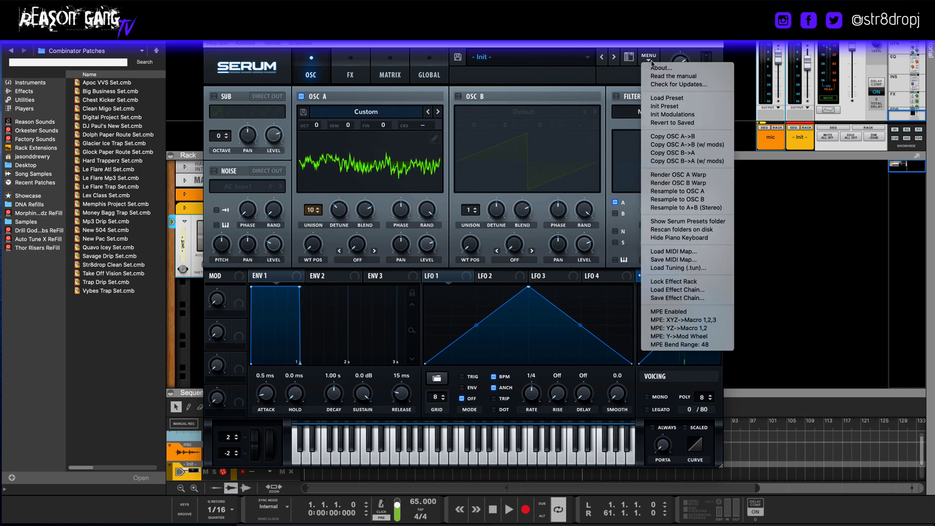
pyautogui.click(674, 193)
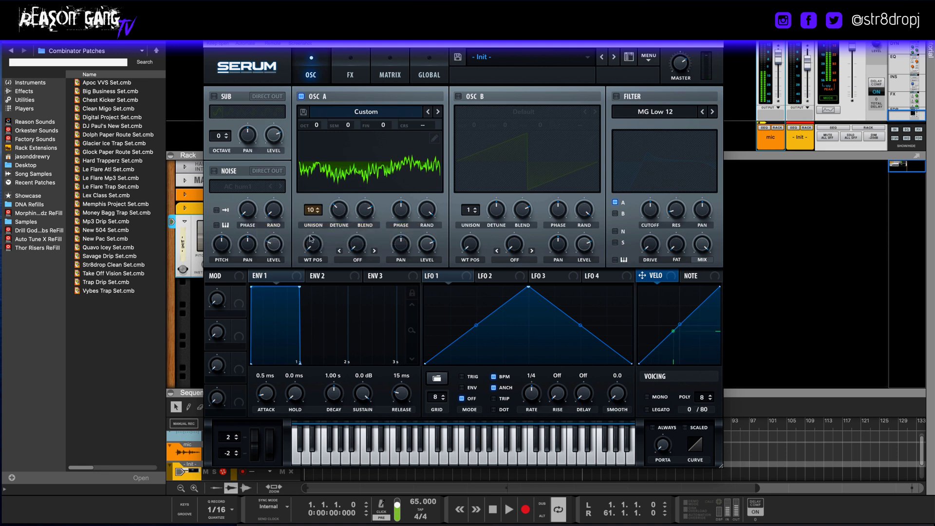
# Set Oscillator A's unison to 1 and bend LFO 1's rising and falling slopes outward into curves
pyautogui.moveTo(314, 215); pyautogui.dragTo(317, 340)
pyautogui.moveTo(476, 327); pyautogui.dragTo(475, 310)
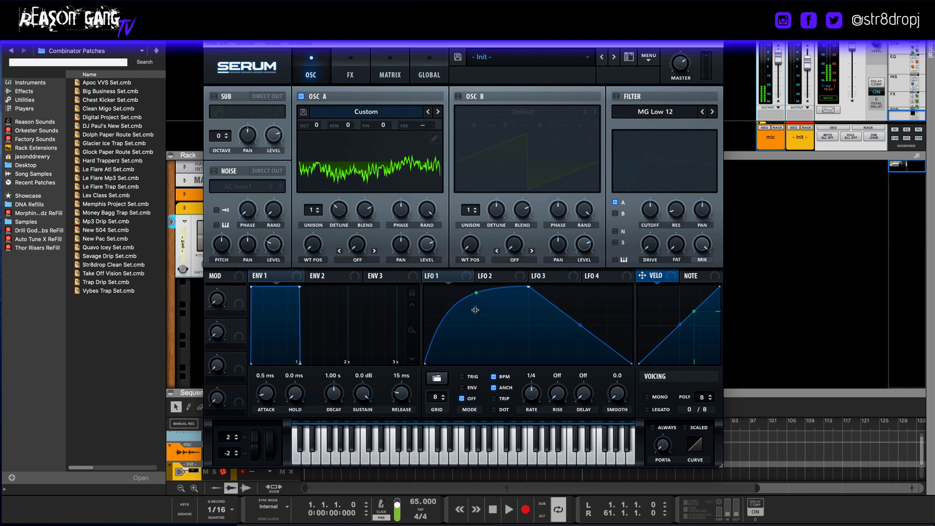
pyautogui.moveTo(579, 328); pyautogui.dragTo(584, 326)
# Modulate Oscillator A's wavetable position with LFO 1 in Trig mode, and adjust the wavetable position
pyautogui.moveTo(466, 278); pyautogui.dragTo(313, 250)
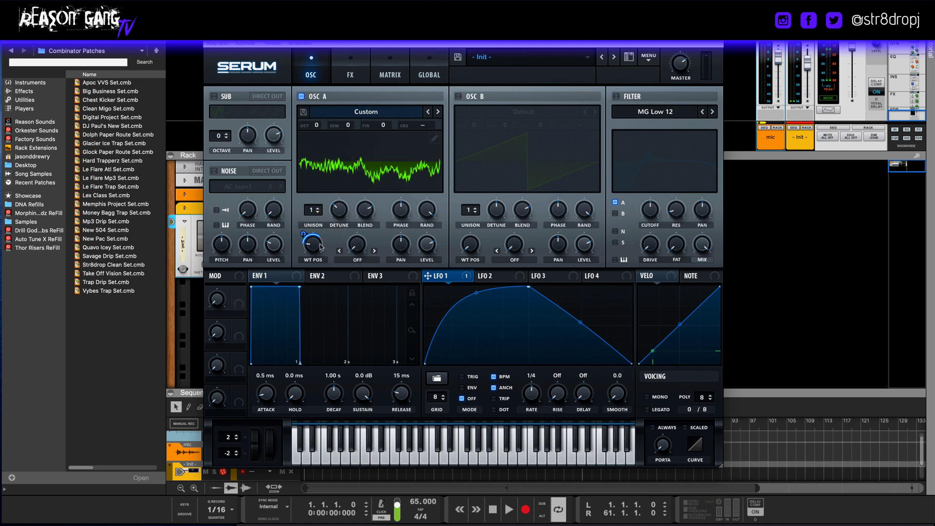
pyautogui.moveTo(315, 249); pyautogui.dragTo(314, 226)
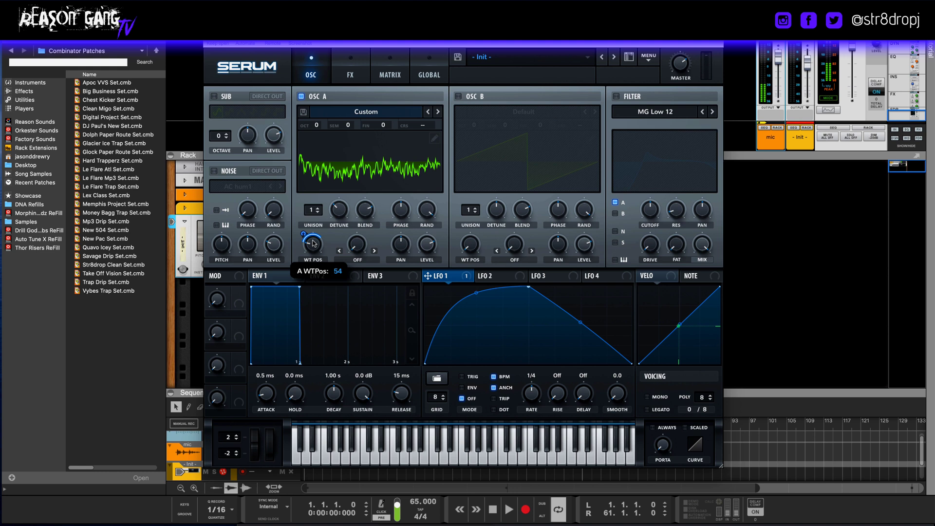
pyautogui.moveTo(311, 223); pyautogui.dragTo(317, 253)
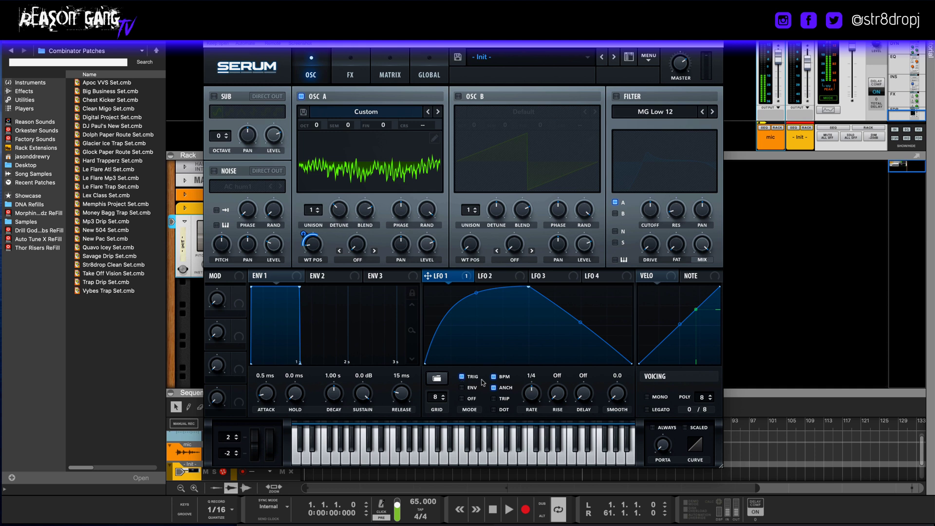
# Set LFO 1's rate to 1/2 and adjust its modulation amount on Oscillator A's wavetable position
pyautogui.moveTo(533, 396); pyautogui.dragTo(532, 408)
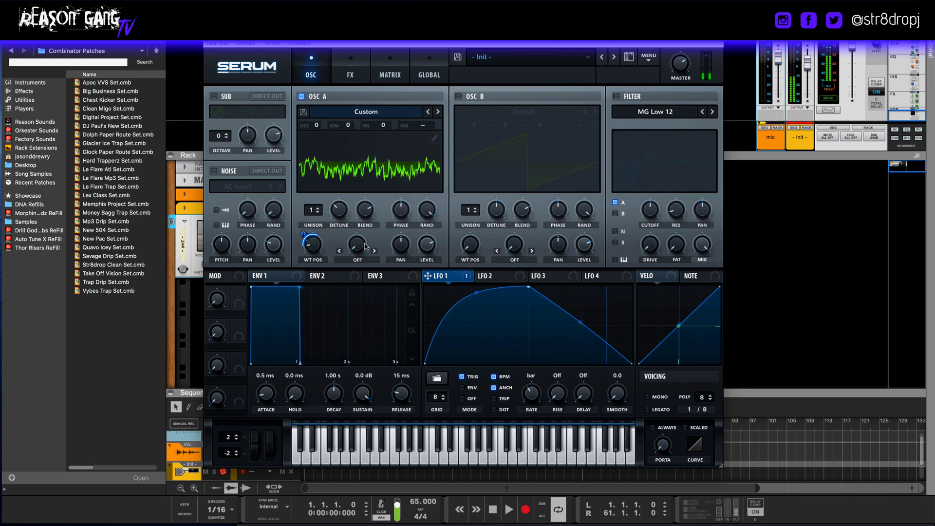
pyautogui.moveTo(311, 265)
pyautogui.moveTo(310, 266); pyautogui.dragTo(302, 247)
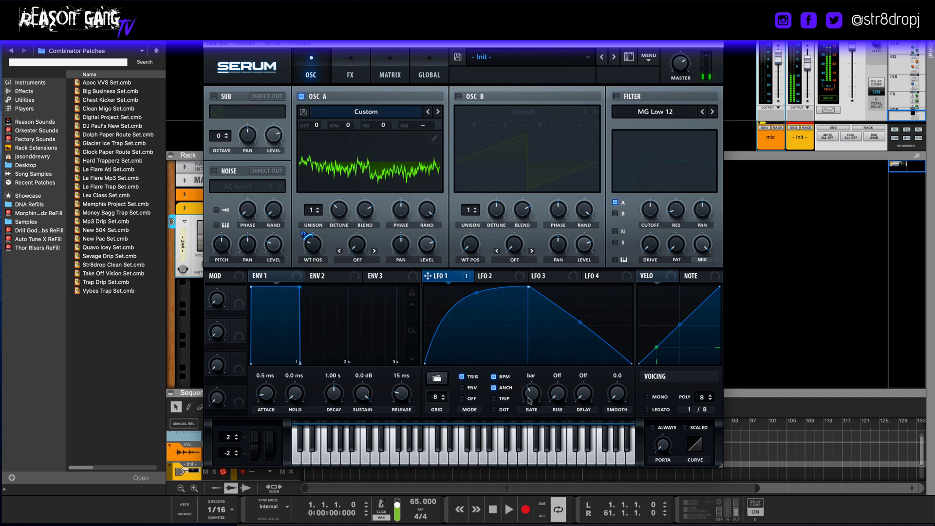
pyautogui.moveTo(534, 398); pyautogui.dragTo(536, 394)
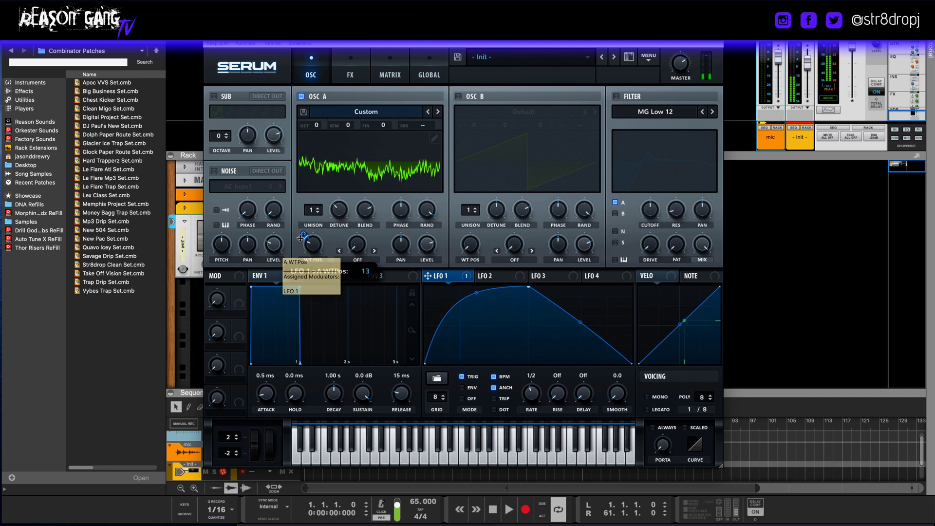
pyautogui.moveTo(303, 234); pyautogui.dragTo(297, 219)
pyautogui.moveTo(310, 247)
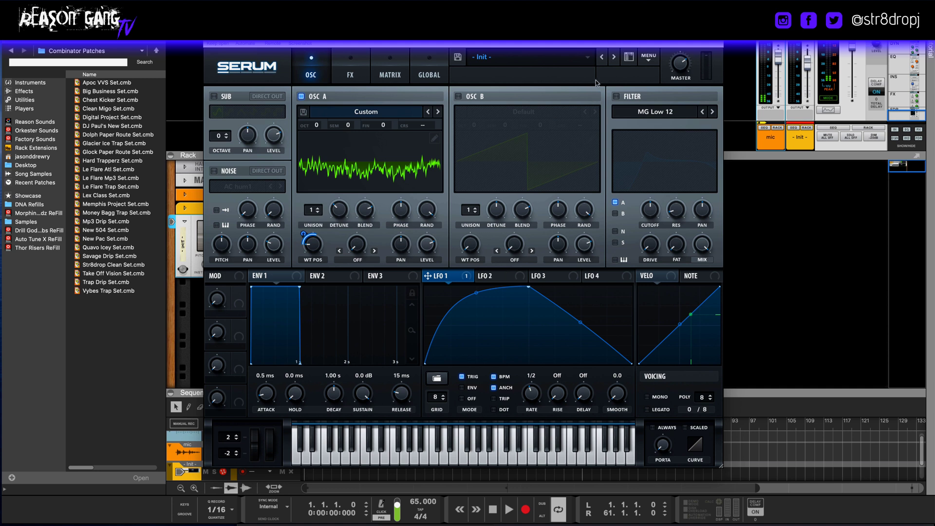
# Enable the filter with the High 24 type and raise its resonance
pyautogui.click(617, 96)
pyautogui.click(664, 114)
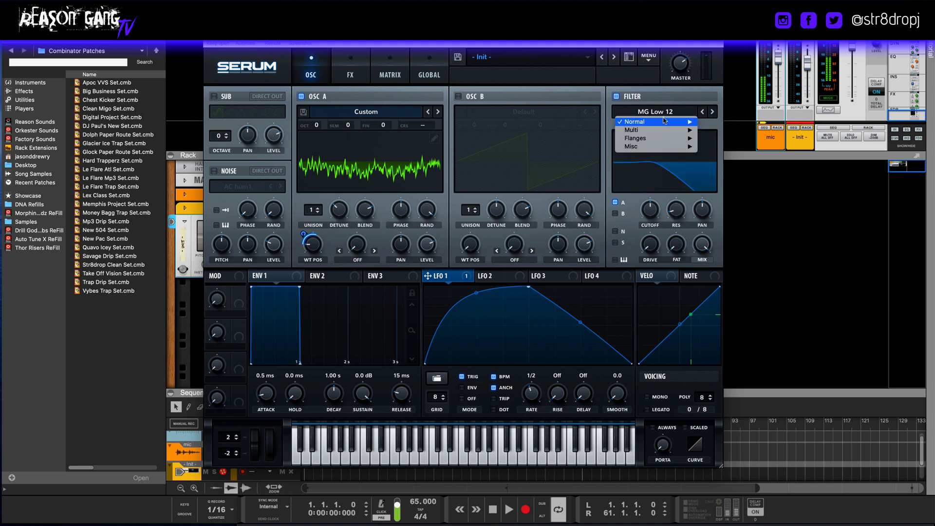
pyautogui.moveTo(665, 122)
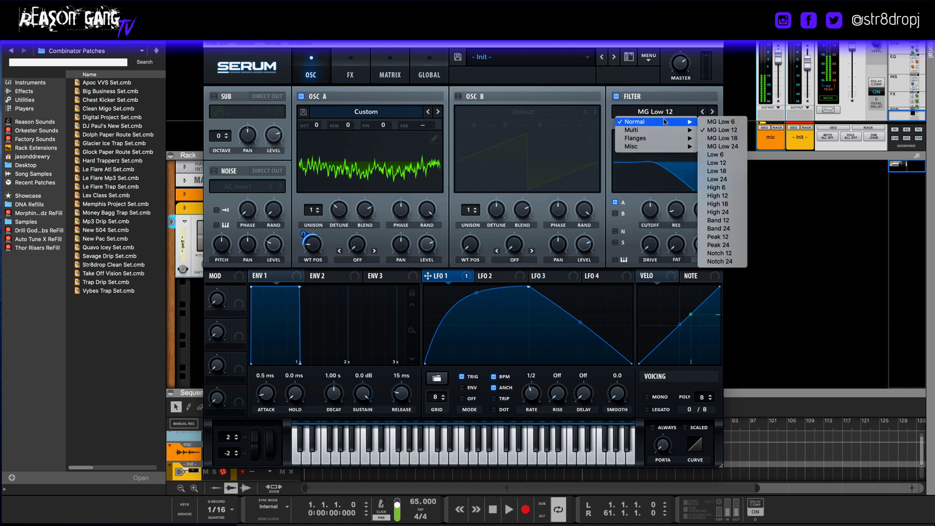
pyautogui.click(720, 213)
pyautogui.moveTo(675, 211); pyautogui.dragTo(676, 166)
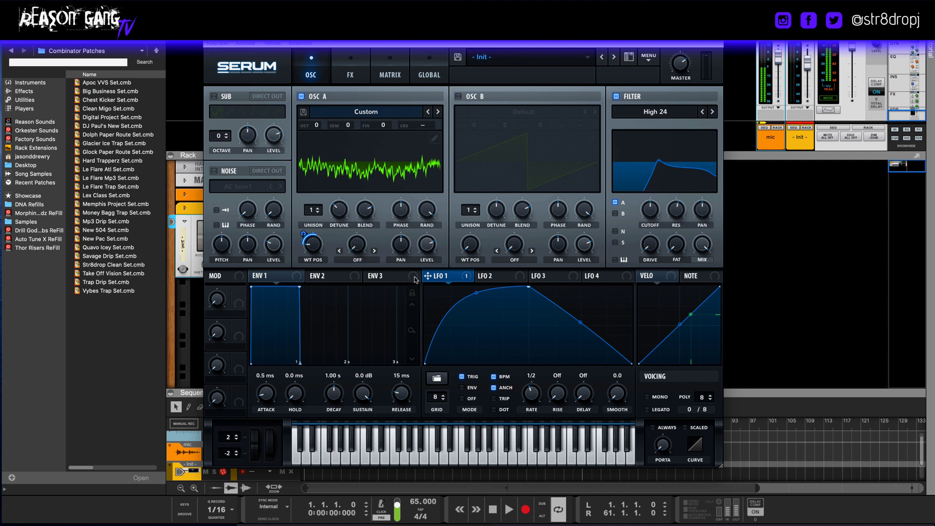
# Modulate the filter cutoff with LFO 1, and fine-tune the cutoff and Oscillator A's wavetable position modulation
pyautogui.moveTo(428, 276); pyautogui.dragTo(651, 209)
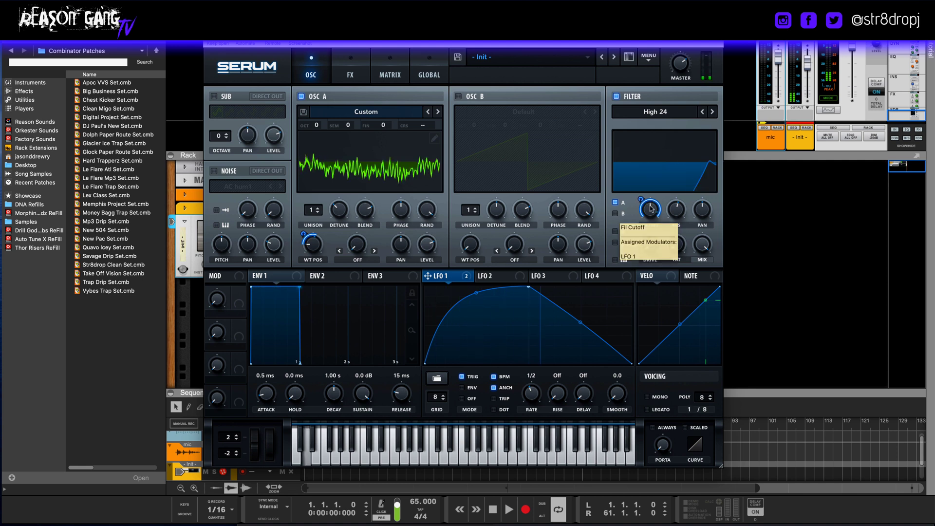
pyautogui.moveTo(650, 208)
pyautogui.mouseDown()
pyautogui.moveTo(640, 180)
pyautogui.moveTo(640, 215)
pyautogui.moveTo(654, 199)
pyautogui.mouseUp()
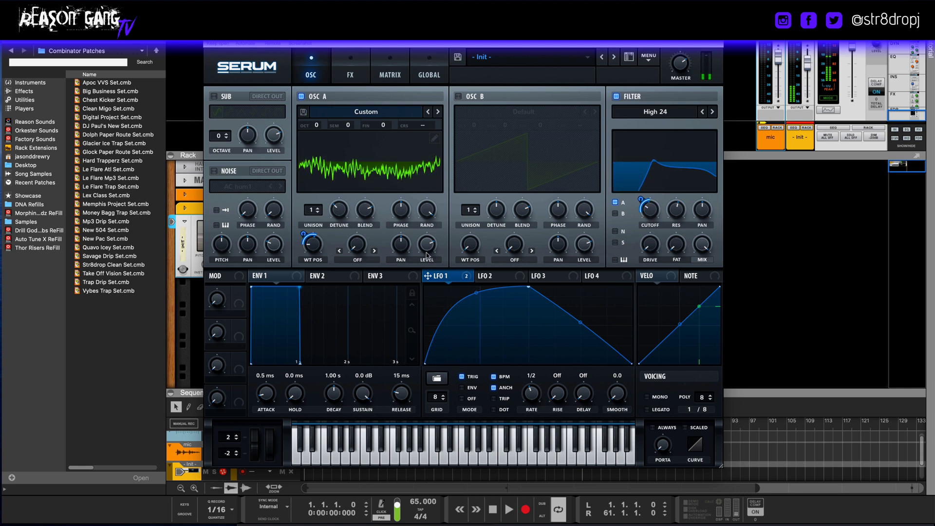
pyautogui.moveTo(314, 244); pyautogui.dragTo(305, 225)
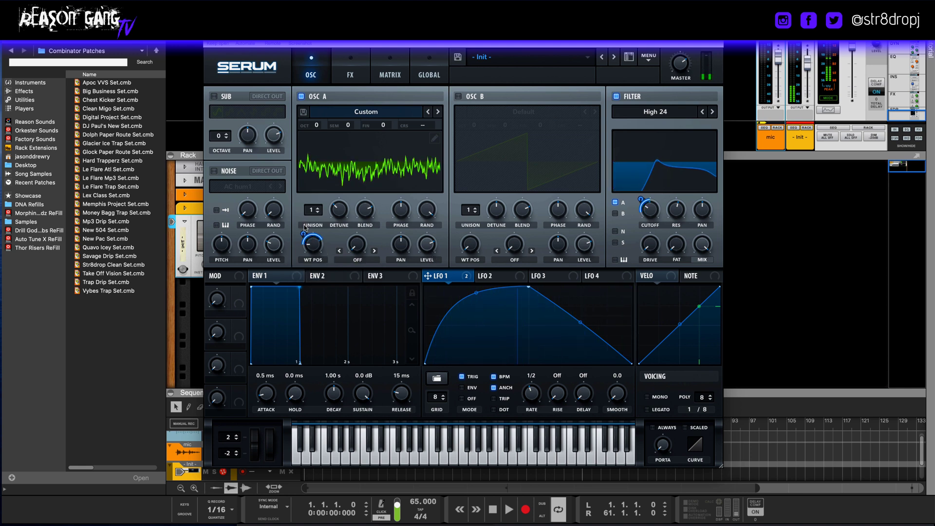
# Enable the Sub oscillator, adjust its level and assign LFO 2 to modulate that level
pyautogui.click(215, 96)
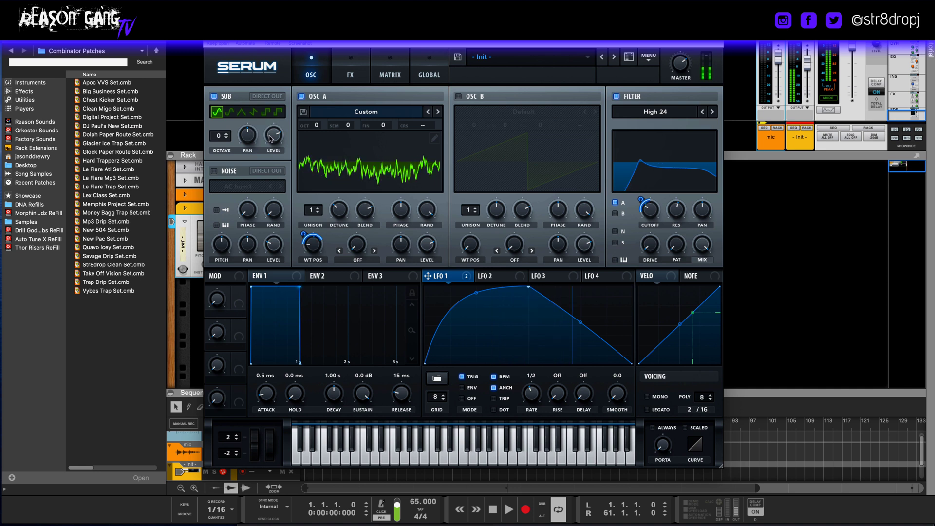
pyautogui.moveTo(267, 117); pyautogui.dragTo(269, 139)
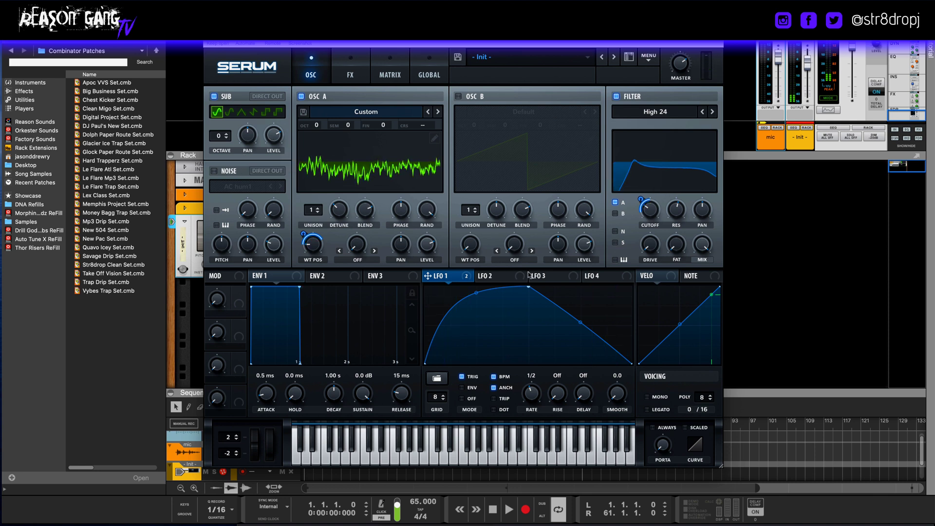
pyautogui.click(509, 278)
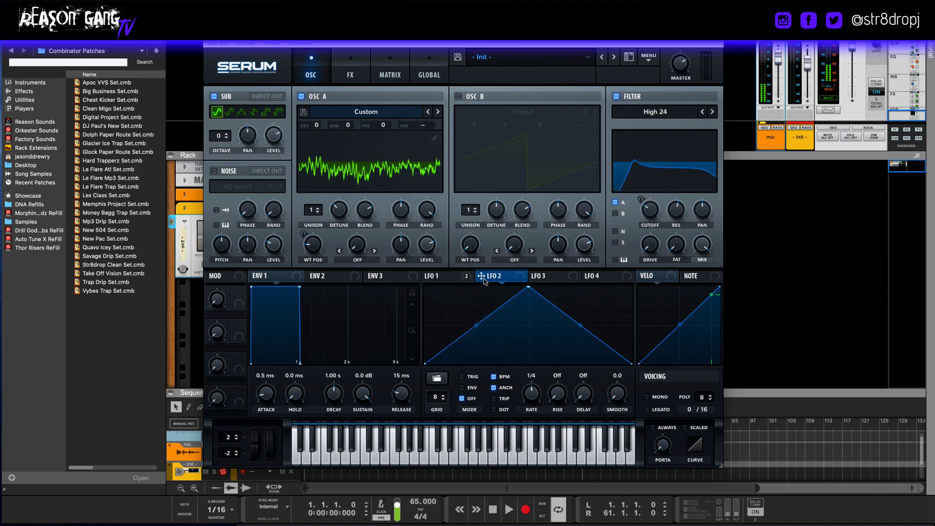
pyautogui.moveTo(482, 277); pyautogui.dragTo(275, 139)
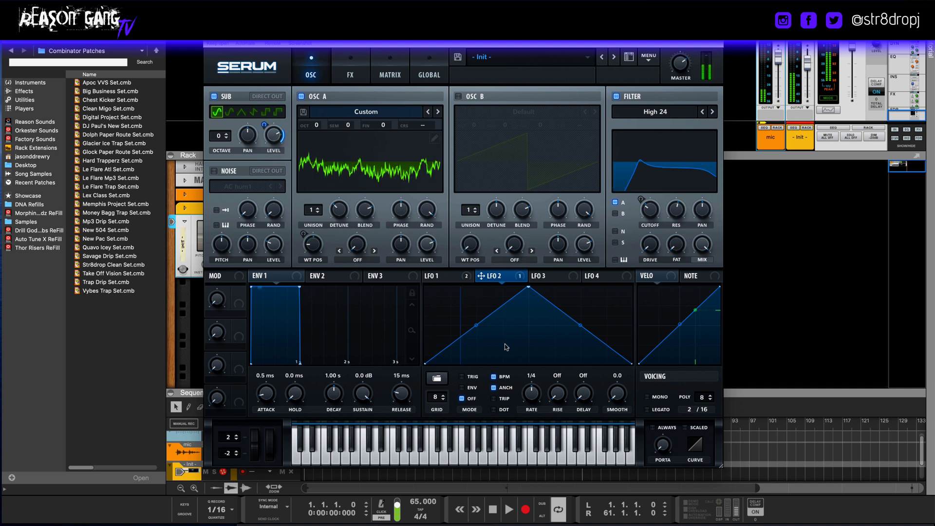
# Set LFO 2 to Trig mode with a 1/16 rate and adjust its modulation amount on the Sub level
pyautogui.click(463, 378)
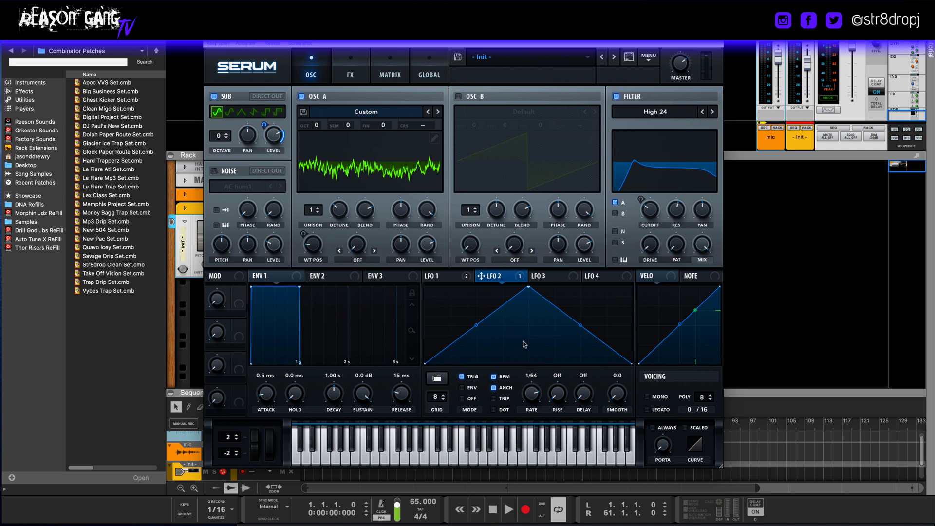
pyautogui.moveTo(522, 346); pyautogui.dragTo(524, 357)
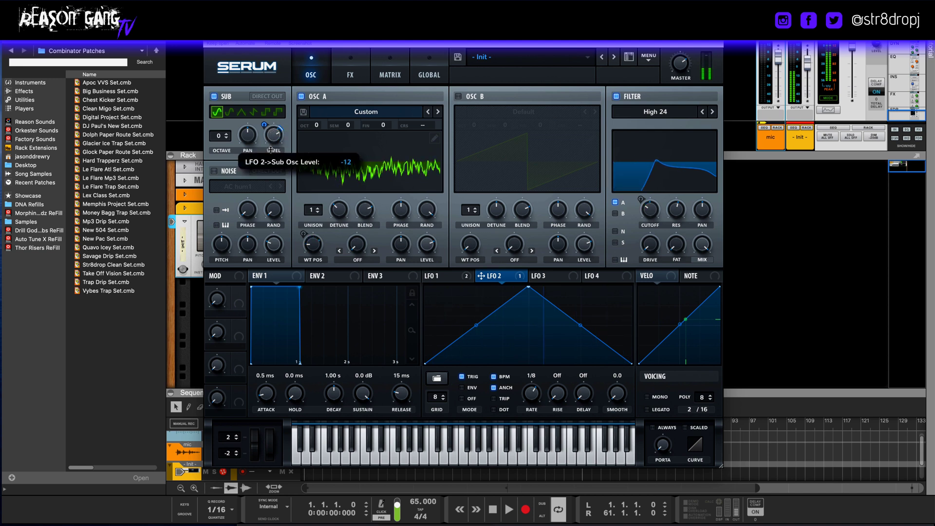
pyautogui.moveTo(263, 124)
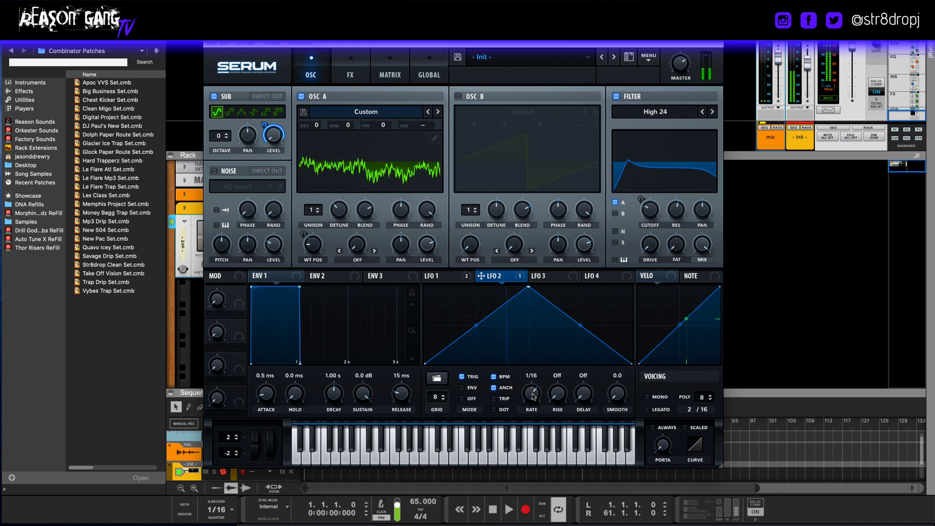
pyautogui.moveTo(533, 395); pyautogui.dragTo(533, 396)
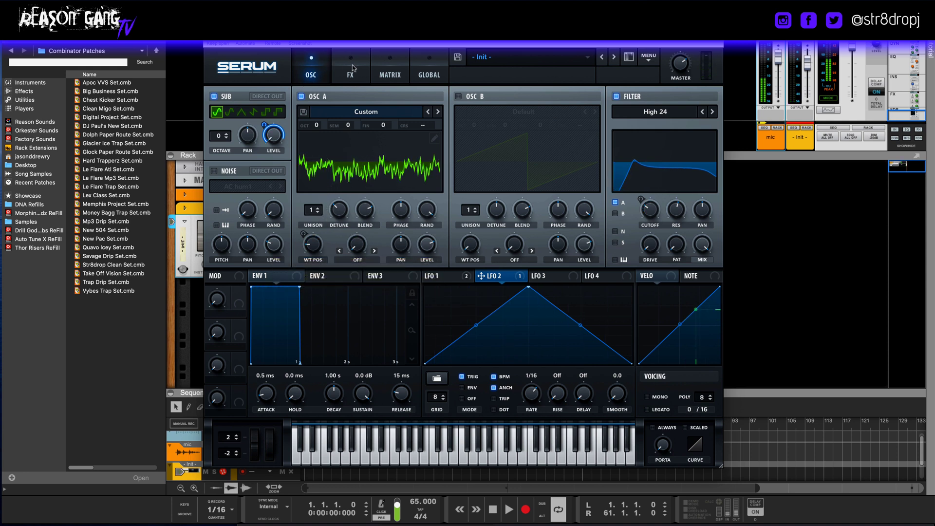
# Enable the Hyper/Dimension effect in the effects rack
pyautogui.click(356, 65)
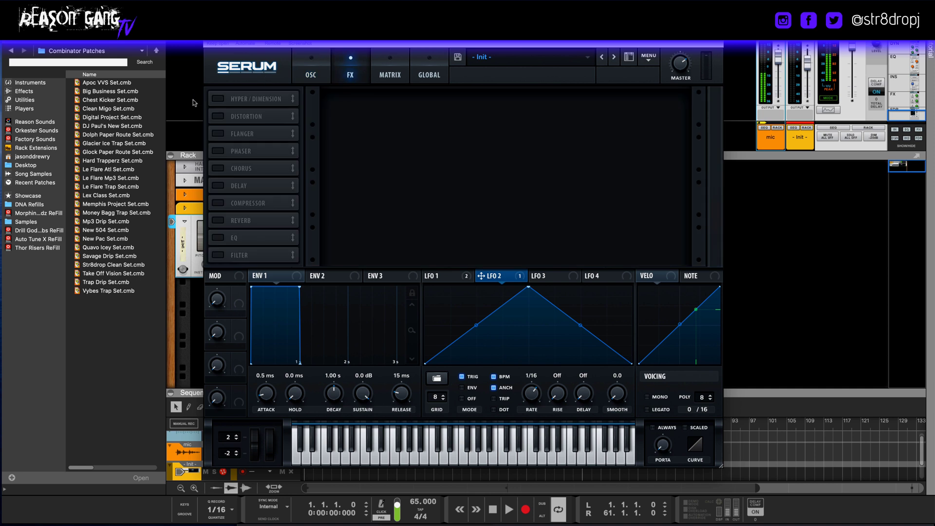
pyautogui.click(218, 99)
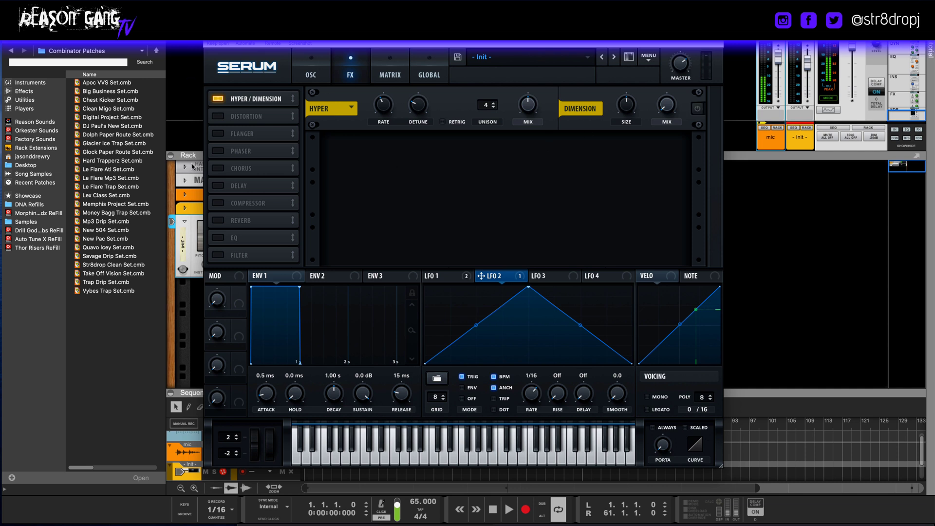
# Enable the Phaser and EQ effects, place the EQ directly after Hyper/Dimension and set its low band to low cut
pyautogui.click(217, 152)
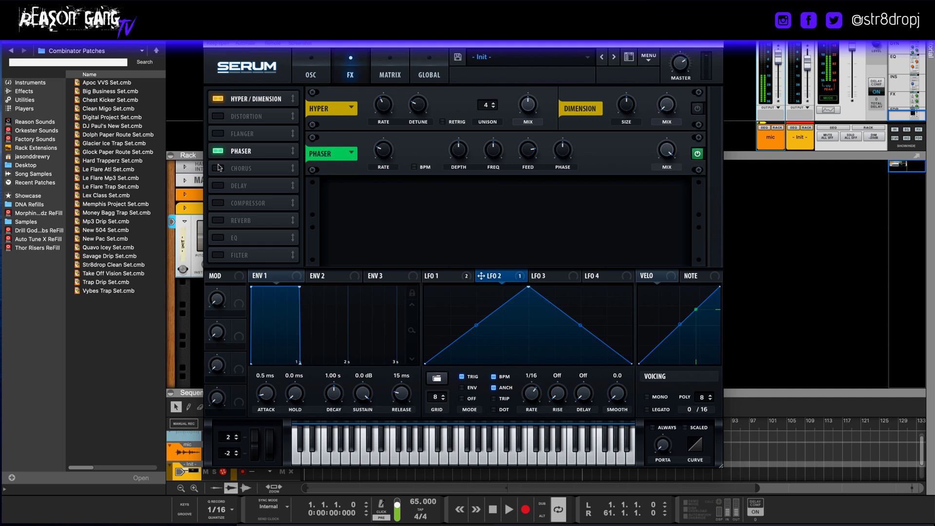
pyautogui.click(218, 238)
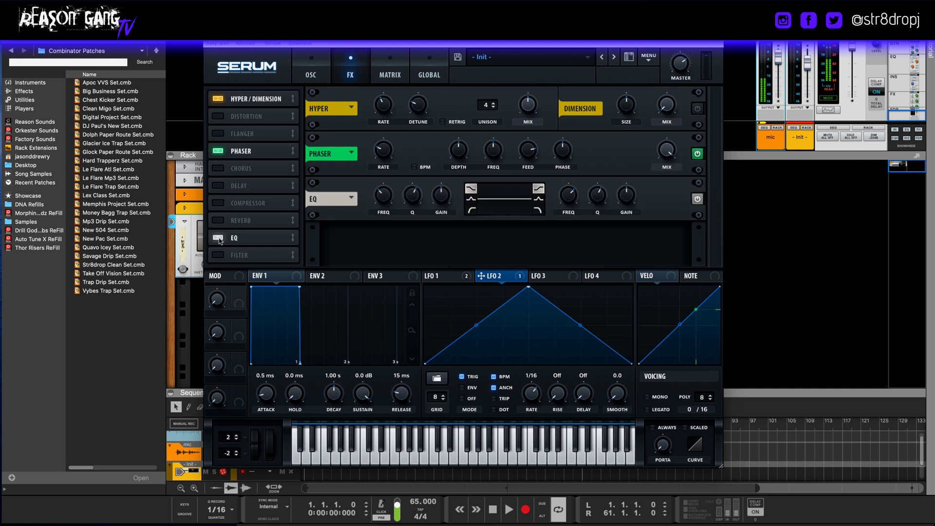
pyautogui.moveTo(242, 243); pyautogui.dragTo(296, 119)
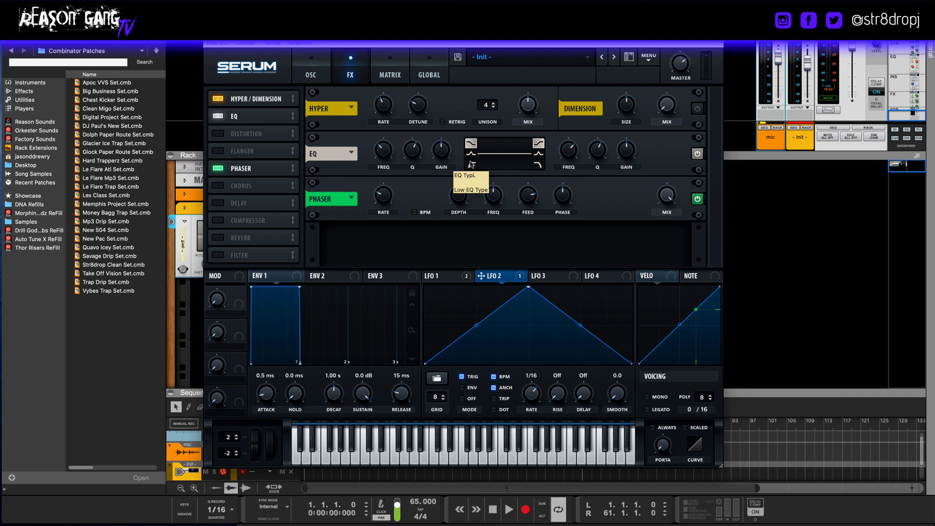
pyautogui.click(471, 164)
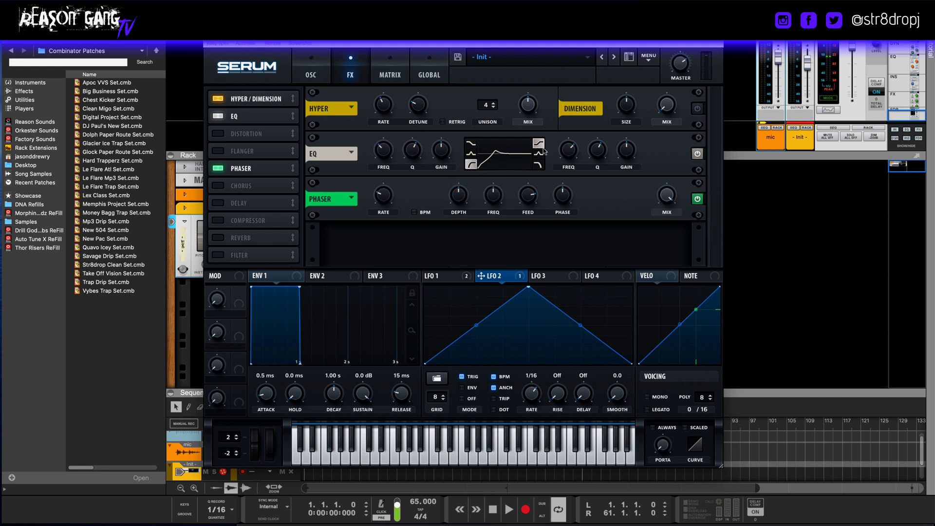
# Modulate the EQ's low and high band frequencies with LFO 1, lowering the high band's base to about 127 Hz and adjusting both modulation amounts
pyautogui.click(453, 275)
pyautogui.moveTo(468, 276); pyautogui.dragTo(383, 151)
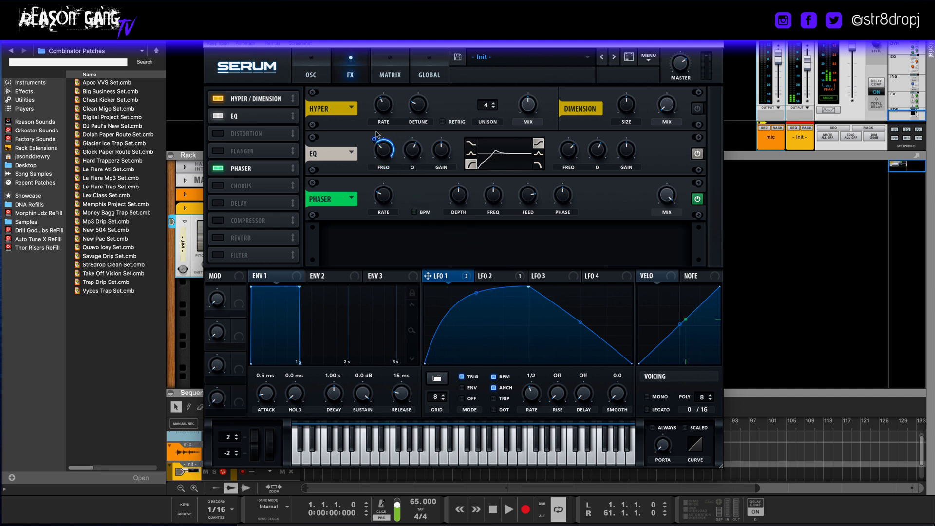
pyautogui.moveTo(372, 137); pyautogui.dragTo(382, 168)
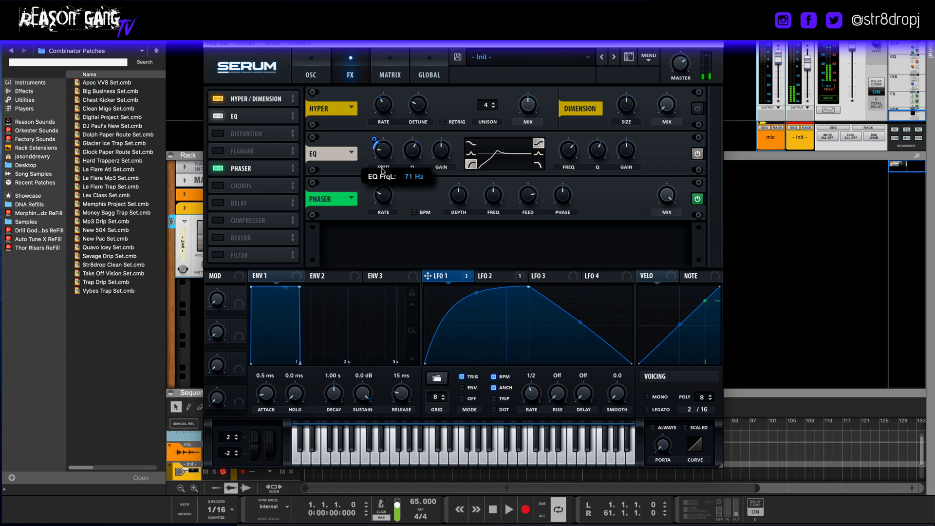
pyautogui.moveTo(373, 141); pyautogui.dragTo(374, 130)
pyautogui.click(311, 73)
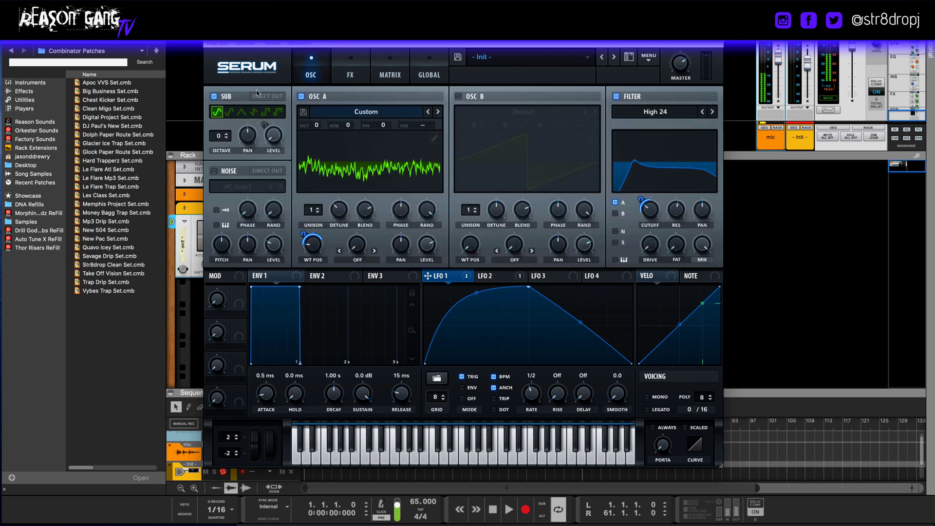
pyautogui.click(352, 65)
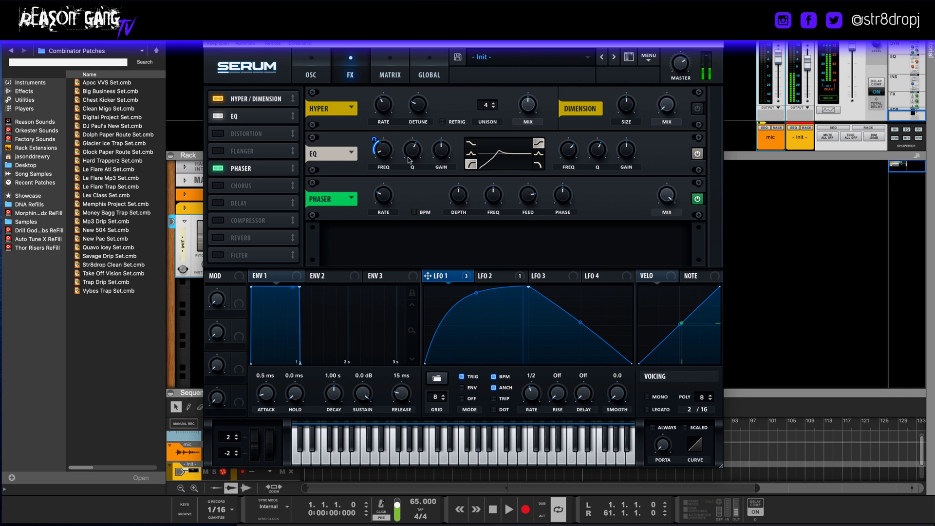
pyautogui.moveTo(387, 157); pyautogui.dragTo(486, 144)
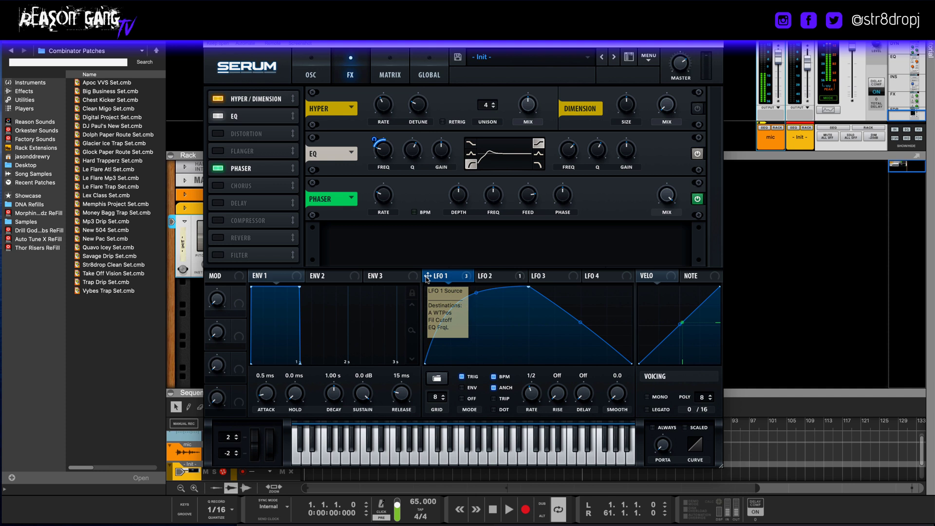
pyautogui.moveTo(428, 275); pyautogui.dragTo(572, 200)
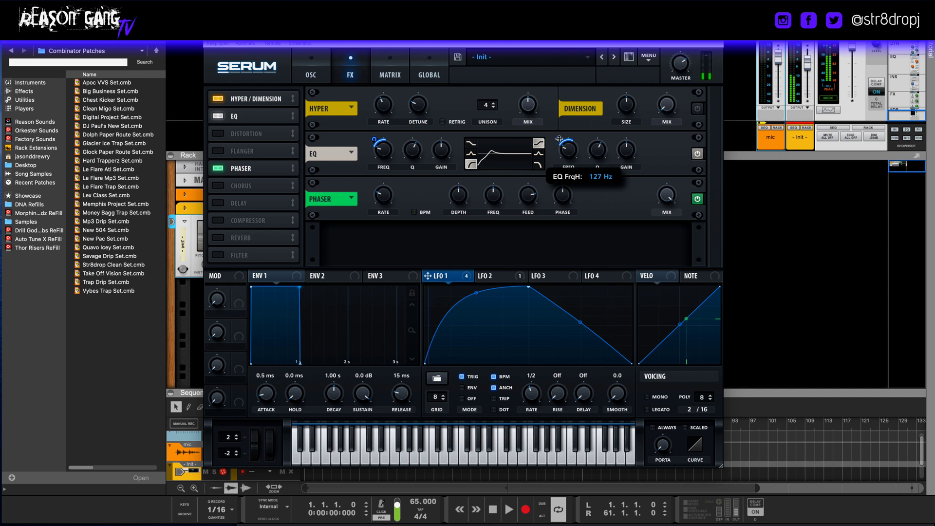
pyautogui.moveTo(559, 140)
pyautogui.mouseDown()
pyautogui.moveTo(560, 119)
pyautogui.moveTo(562, 138)
pyautogui.mouseUp()
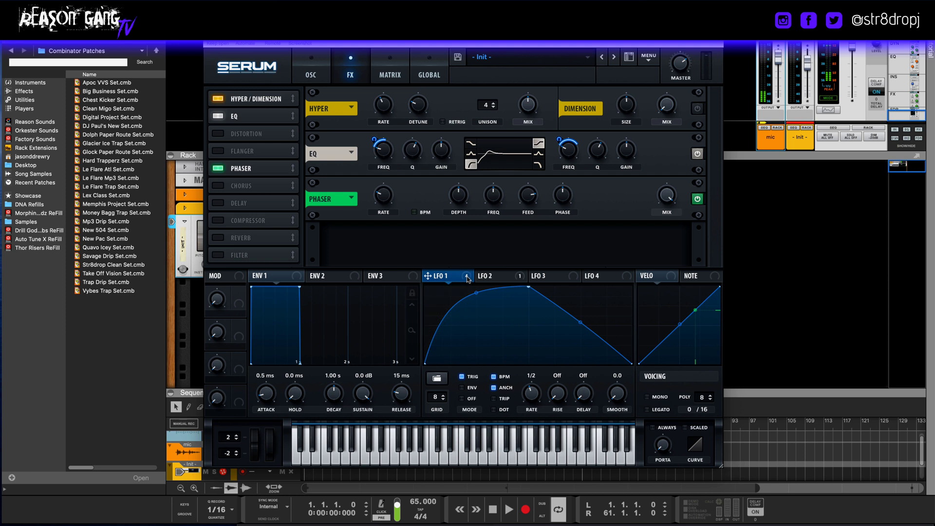
# Modulate the Phaser depth with LFO 1 from a base of about 25%, and lower the Phaser frequency and feedback
pyautogui.moveTo(466, 278); pyautogui.dragTo(450, 224)
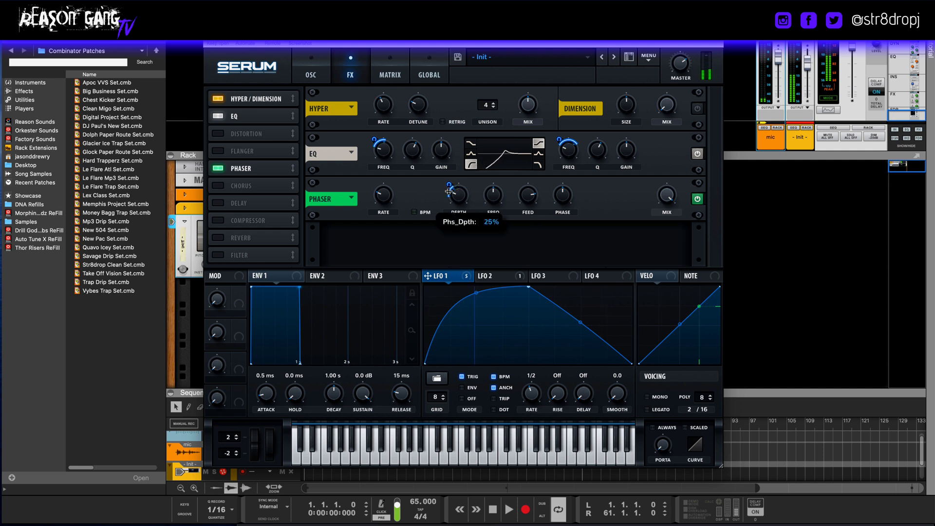
pyautogui.moveTo(447, 186)
pyautogui.mouseDown()
pyautogui.moveTo(446, 168)
pyautogui.moveTo(448, 185)
pyautogui.mouseUp()
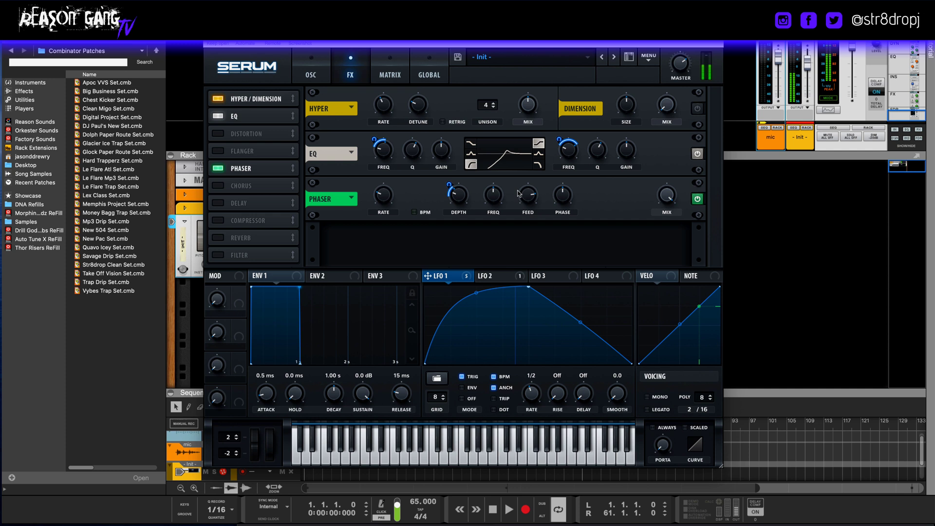
pyautogui.moveTo(493, 197); pyautogui.dragTo(496, 237)
pyautogui.moveTo(528, 195); pyautogui.dragTo(528, 220)
pyautogui.moveTo(546, 294); pyautogui.dragTo(540, 208)
pyautogui.moveTo(563, 195); pyautogui.dragTo(667, 195)
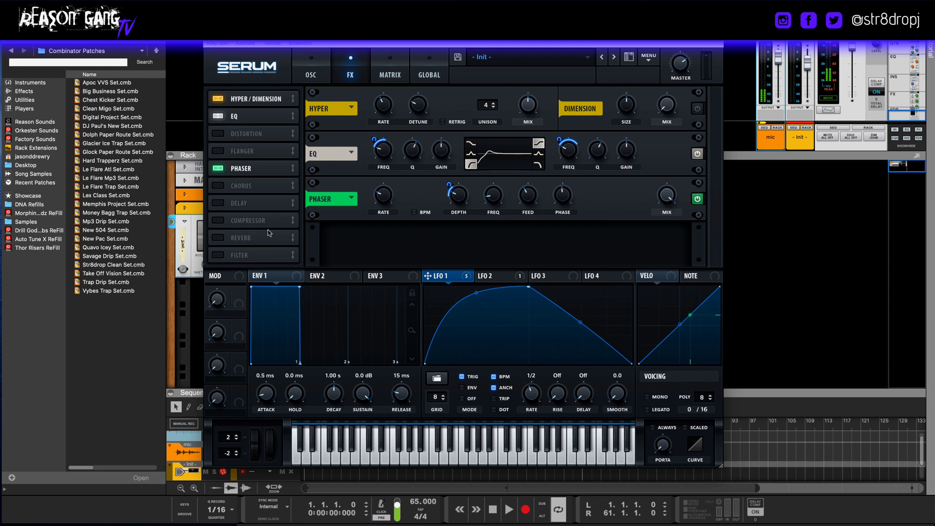
# Enable the Compressor in multiband mode and adjust its band levels
pyautogui.click(218, 222)
pyautogui.moveTo(378, 203)
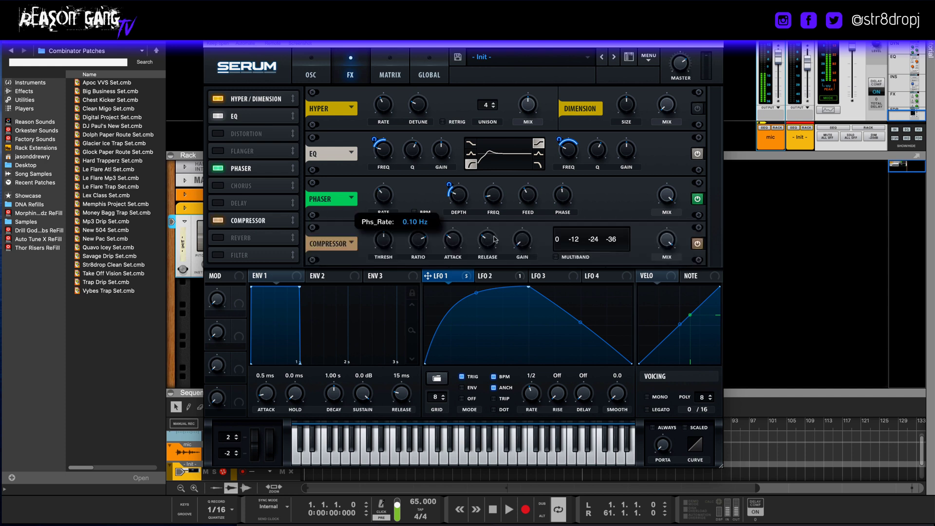
pyautogui.click(555, 257)
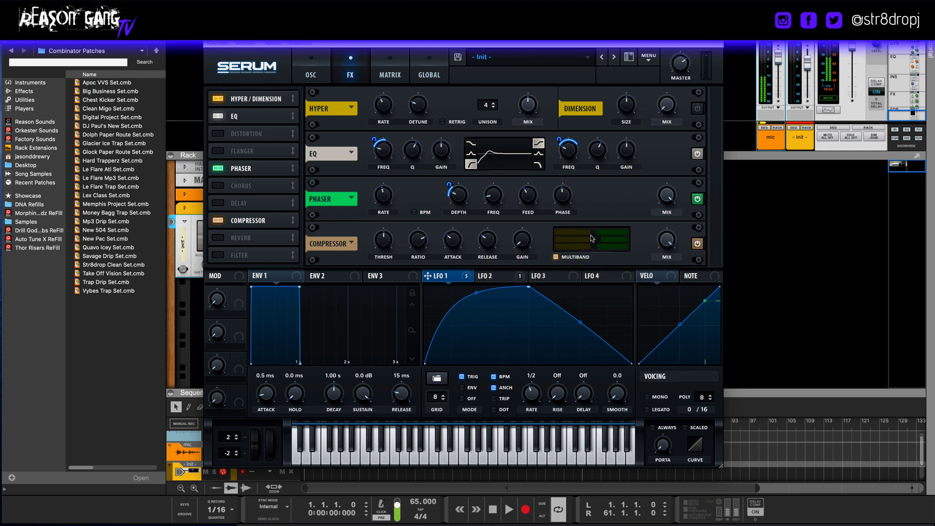
pyautogui.moveTo(587, 231); pyautogui.dragTo(592, 235)
pyautogui.click(697, 244)
# Switch on the Hyper/Dimension module, set Hyper detune and mix to 0%, and adjust the Dimension size and mix
pyautogui.click(696, 110)
pyautogui.moveTo(668, 110); pyautogui.dragTo(616, 171)
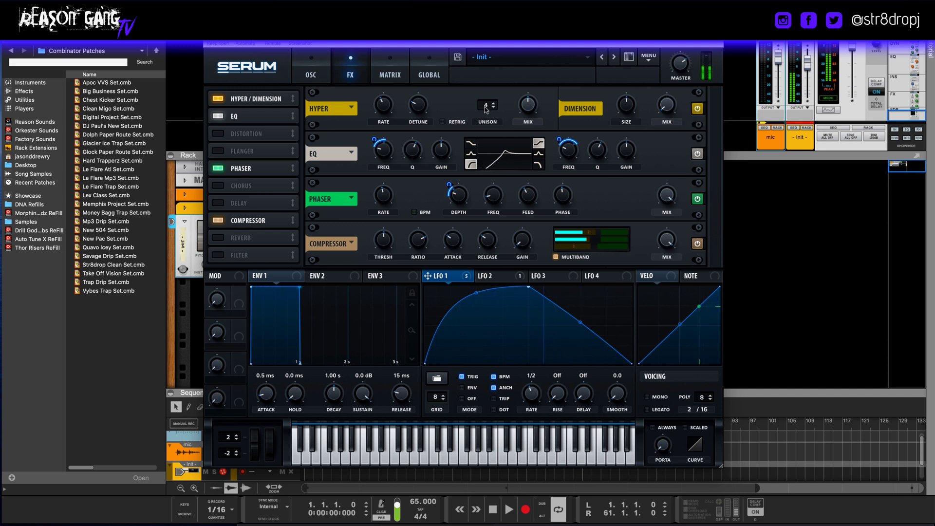
pyautogui.moveTo(414, 107); pyautogui.dragTo(414, 119)
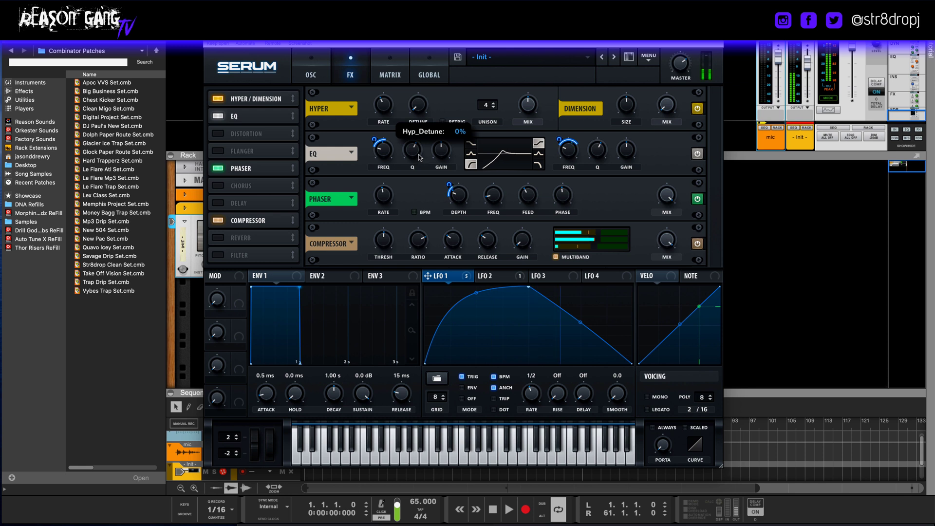
pyautogui.moveTo(525, 105)
pyautogui.mouseDown()
pyautogui.moveTo(524, 86)
pyautogui.moveTo(525, 106)
pyautogui.mouseUp()
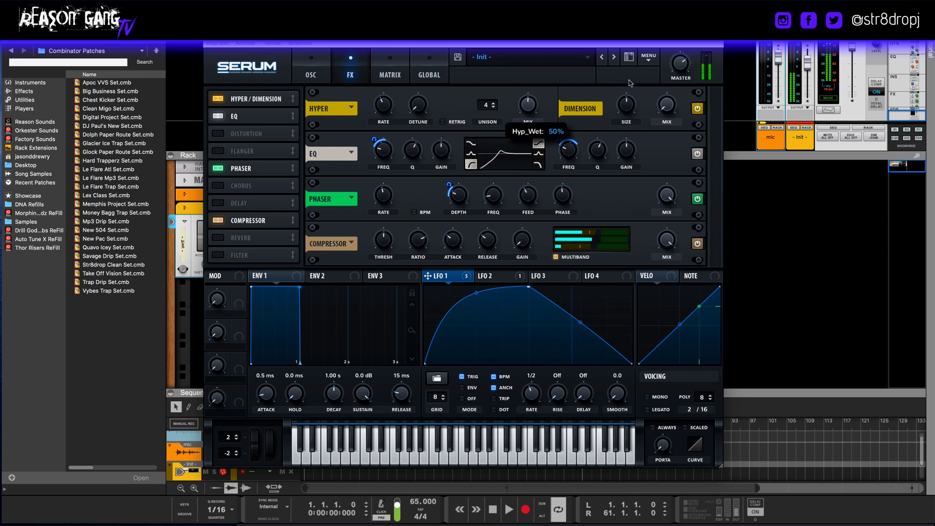
pyautogui.moveTo(663, 101); pyautogui.dragTo(660, 49)
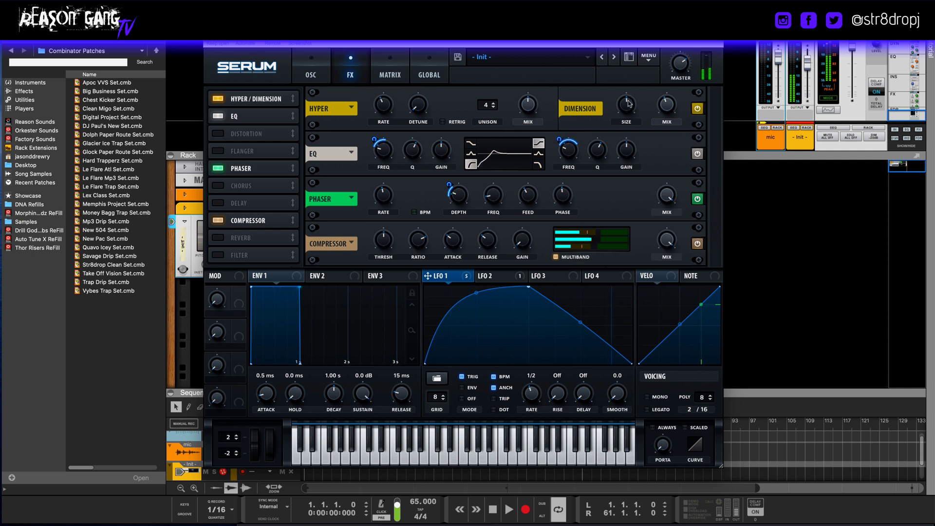
pyautogui.moveTo(627, 104); pyautogui.dragTo(638, 135)
pyautogui.moveTo(667, 105); pyautogui.dragTo(667, 69)
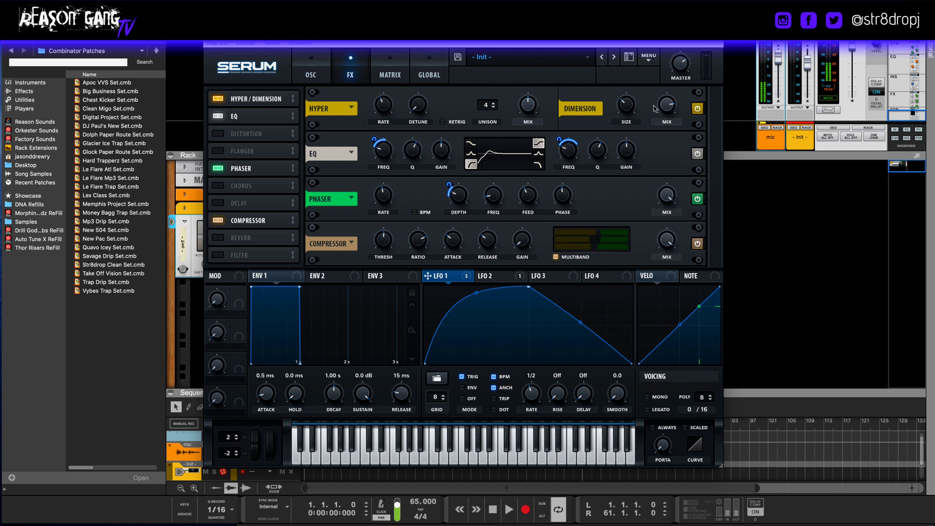
pyautogui.moveTo(671, 106); pyautogui.dragTo(663, 129)
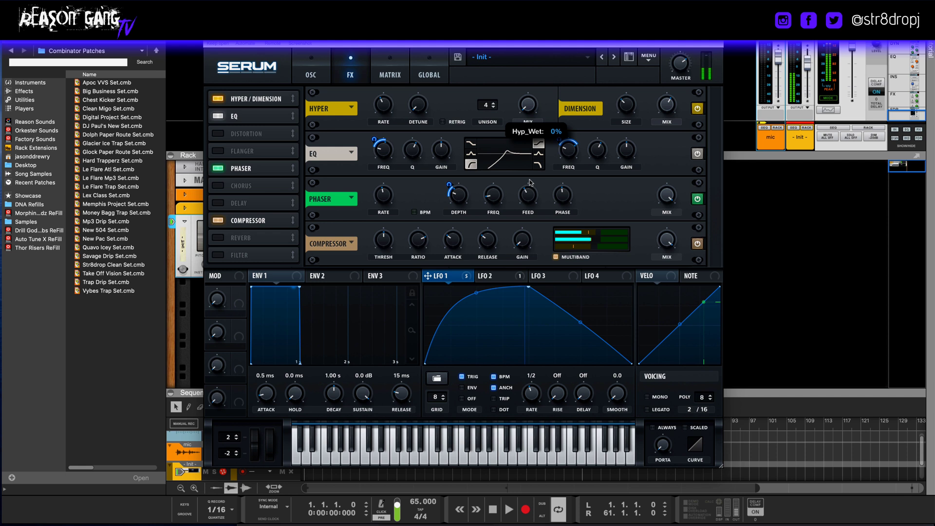
pyautogui.moveTo(662, 111)
pyautogui.mouseDown()
pyautogui.moveTo(662, 146)
pyautogui.moveTo(662, 110)
pyautogui.mouseUp()
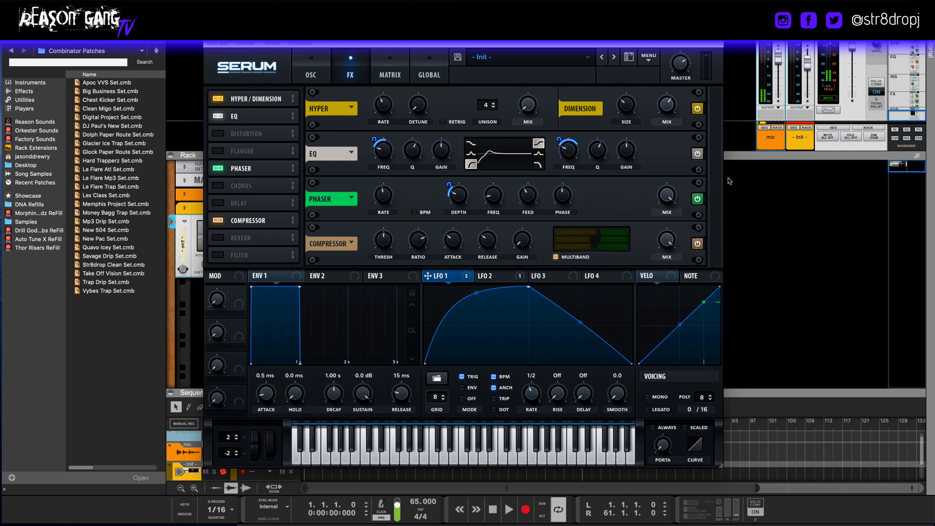
# Enable the Tube Distortion and modulate its drive with LFO 1, setting the base drive to 5% and adjusting the modulation amount
pyautogui.click(217, 134)
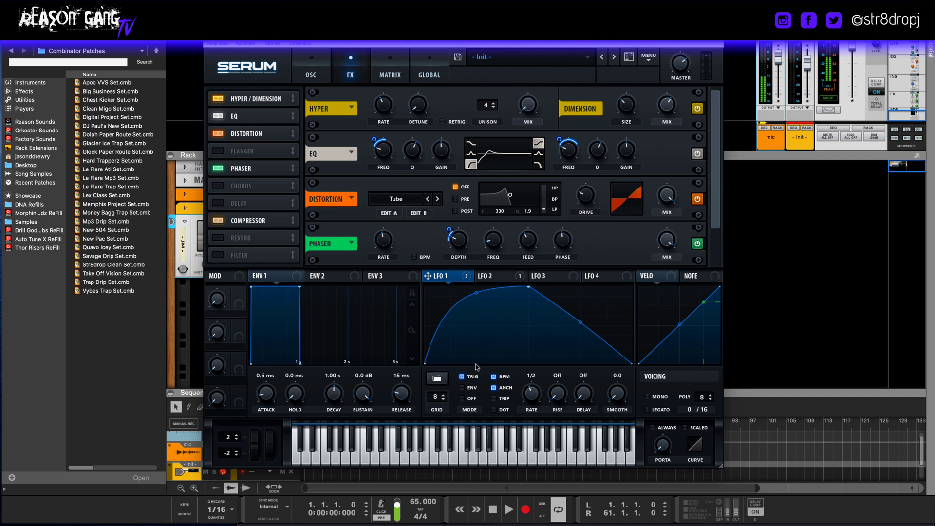
pyautogui.moveTo(464, 276); pyautogui.dragTo(586, 197)
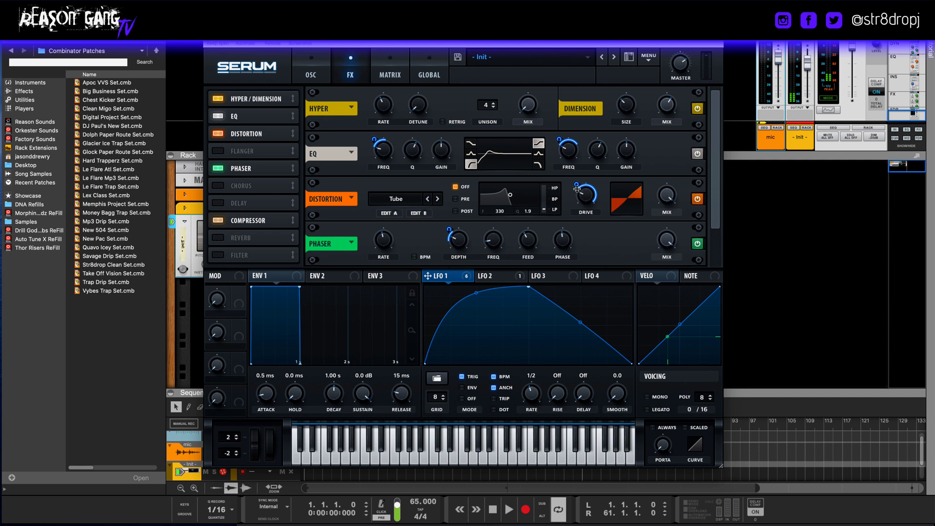
pyautogui.moveTo(576, 186); pyautogui.dragTo(577, 203)
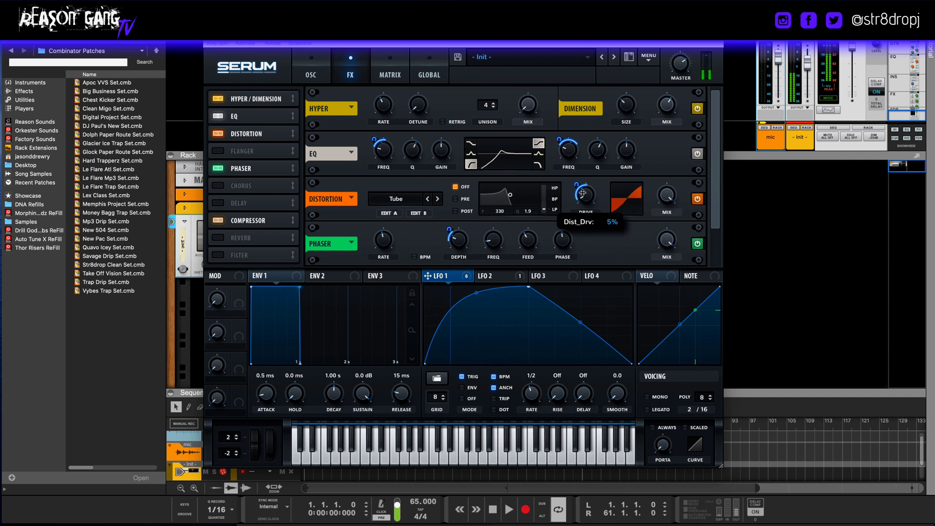
pyautogui.moveTo(576, 186)
pyautogui.mouseDown()
pyautogui.moveTo(576, 172)
pyautogui.moveTo(577, 185)
pyautogui.mouseUp()
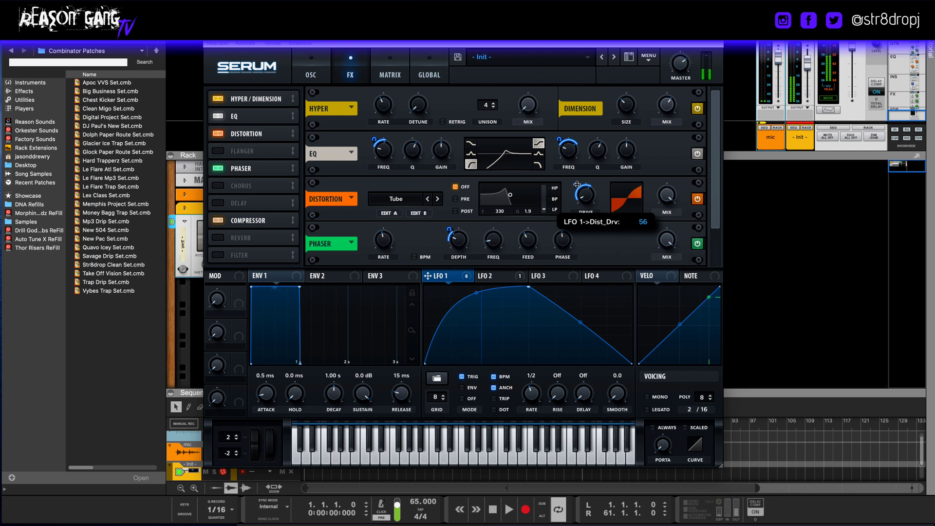
pyautogui.moveTo(576, 184); pyautogui.dragTo(578, 173)
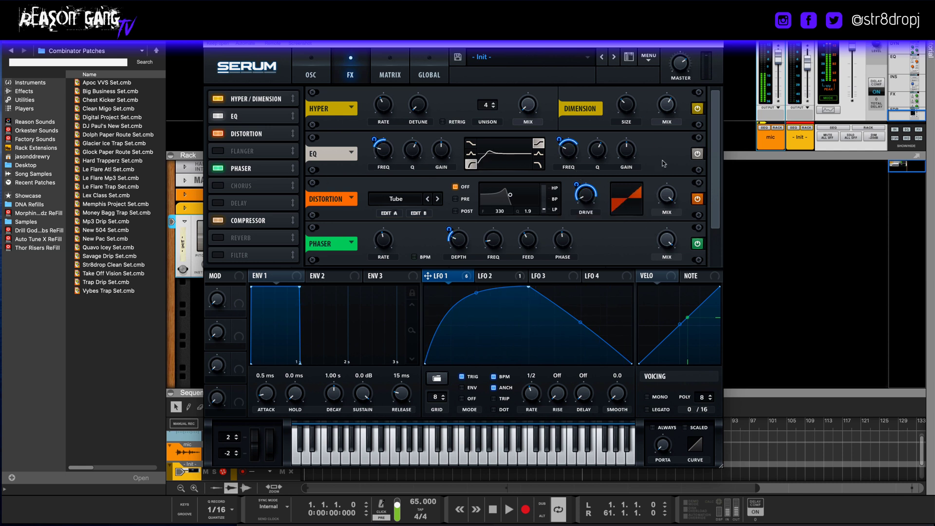
# Adjust the Compressor's multiband levels and reduce LFO 1's modulation amount on the Distortion drive
pyautogui.moveTo(714, 190); pyautogui.dragTo(715, 245)
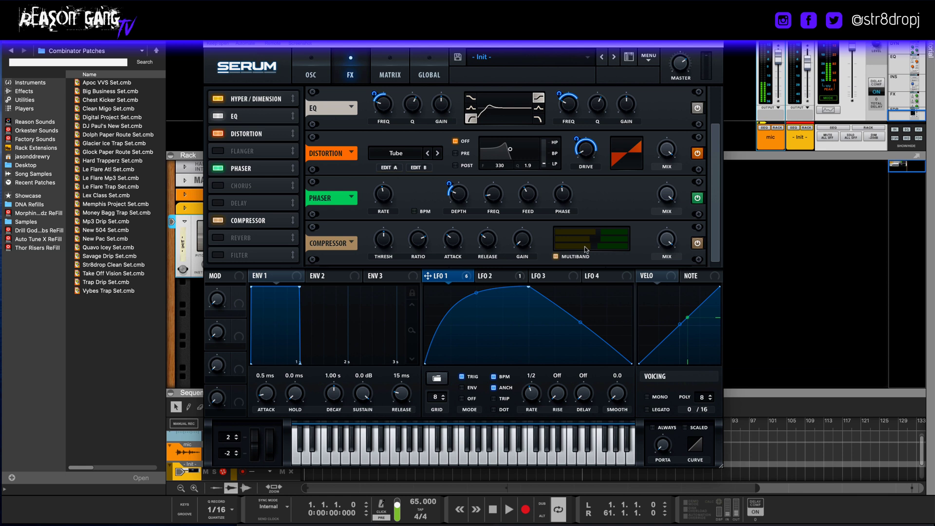
pyautogui.moveTo(587, 240); pyautogui.dragTo(608, 240)
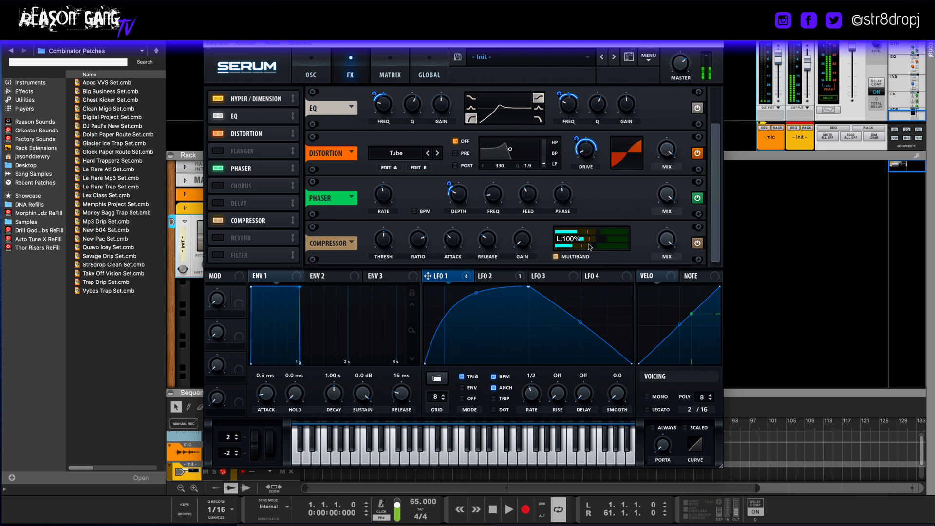
pyautogui.moveTo(621, 249)
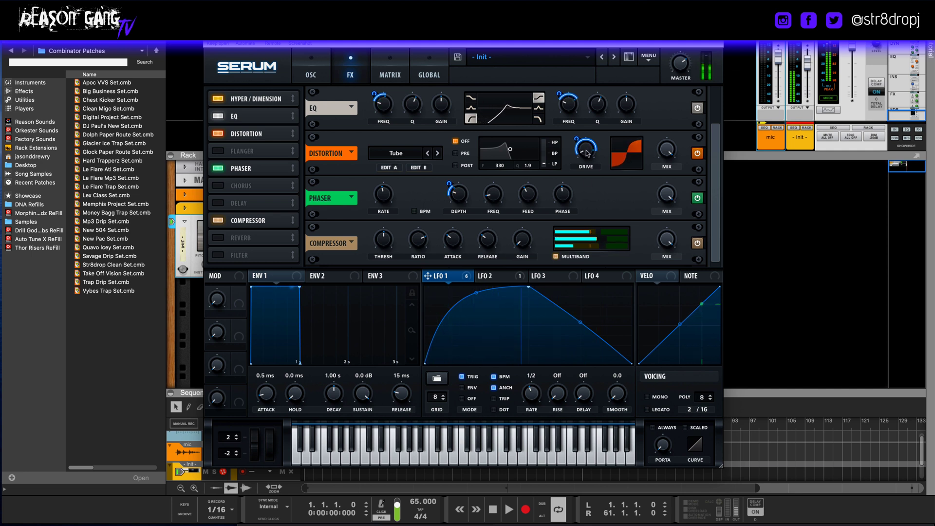
pyautogui.moveTo(577, 139)
pyautogui.moveTo(577, 139); pyautogui.dragTo(575, 156)
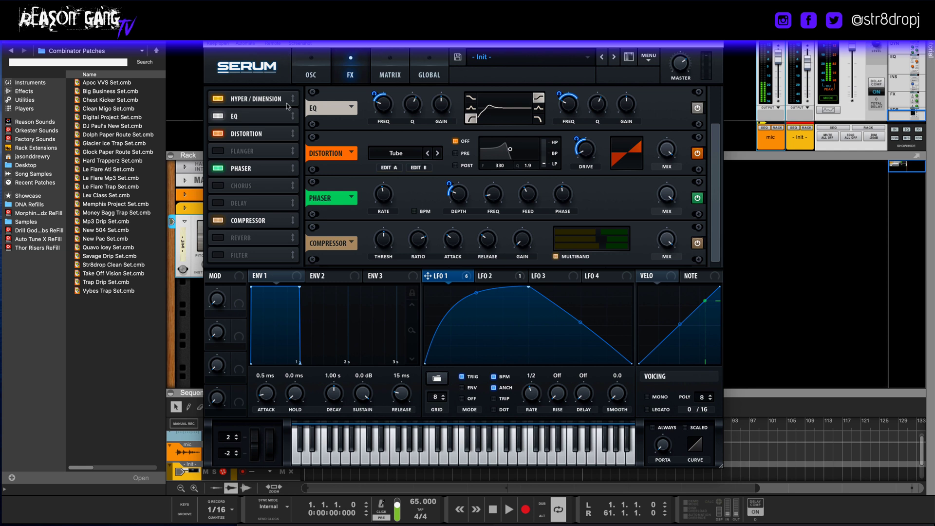
# Enable the Chorus and modulate its depth with LFO 1 from a base depth of about 0.6 ms
pyautogui.click(217, 186)
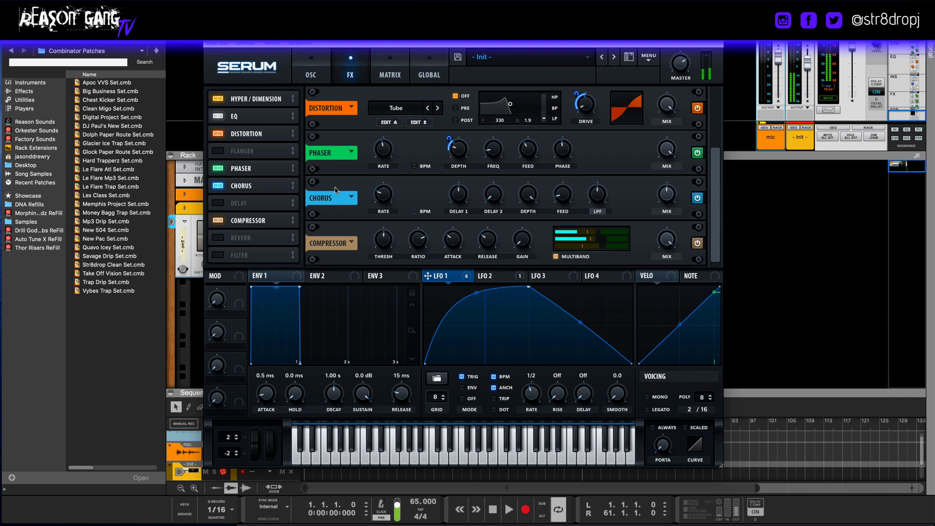
pyautogui.moveTo(666, 193)
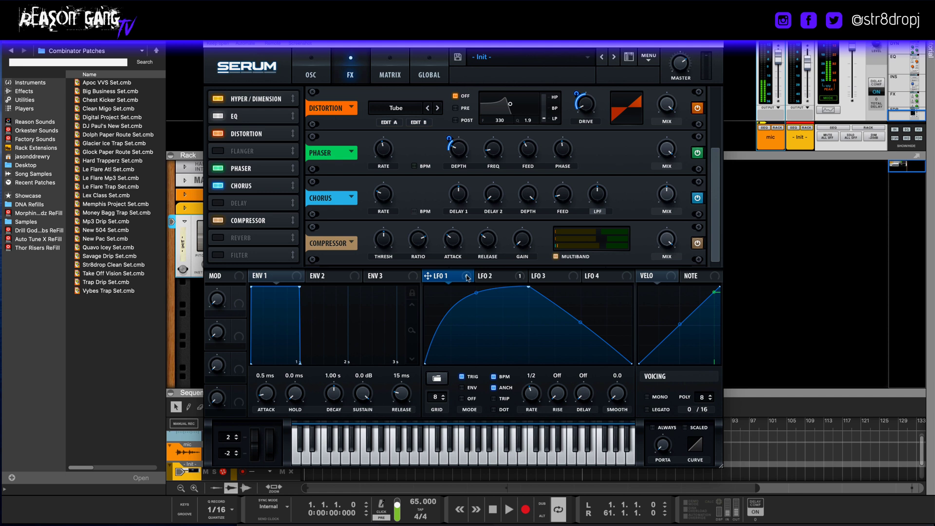
pyautogui.moveTo(467, 278); pyautogui.dragTo(535, 297)
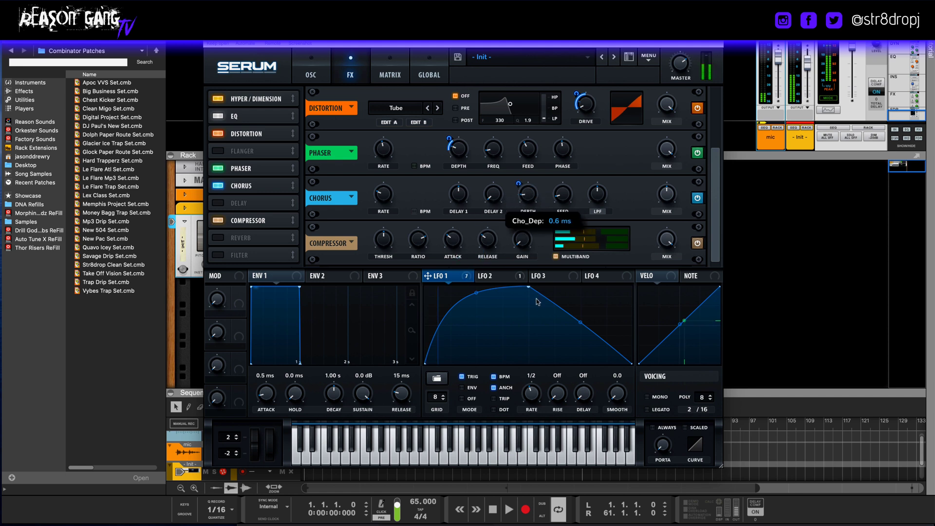
# Tune the Chorus by adjusting LFO 1's modulation amount on its depth, the rate to about 0.17 Hz and the wet mix
pyautogui.moveTo(524, 190); pyautogui.dragTo(521, 142)
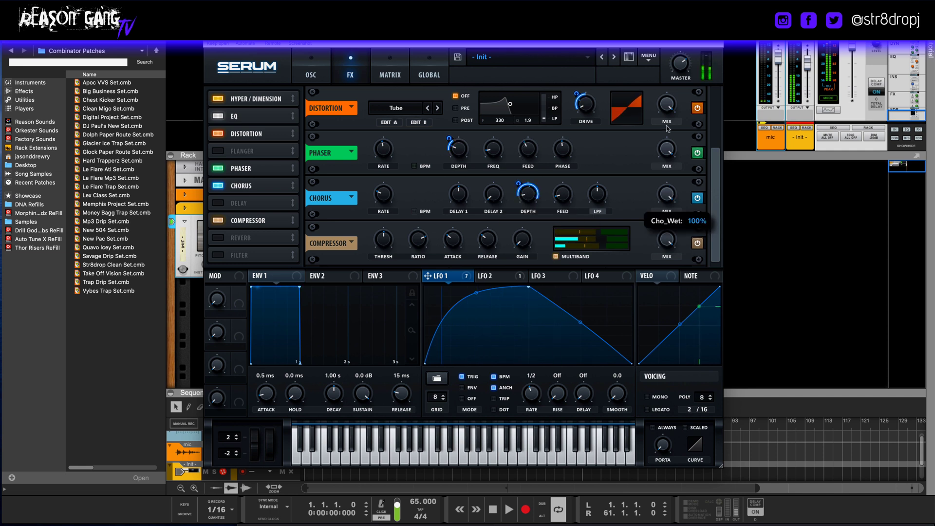
pyautogui.moveTo(667, 195); pyautogui.dragTo(672, 282)
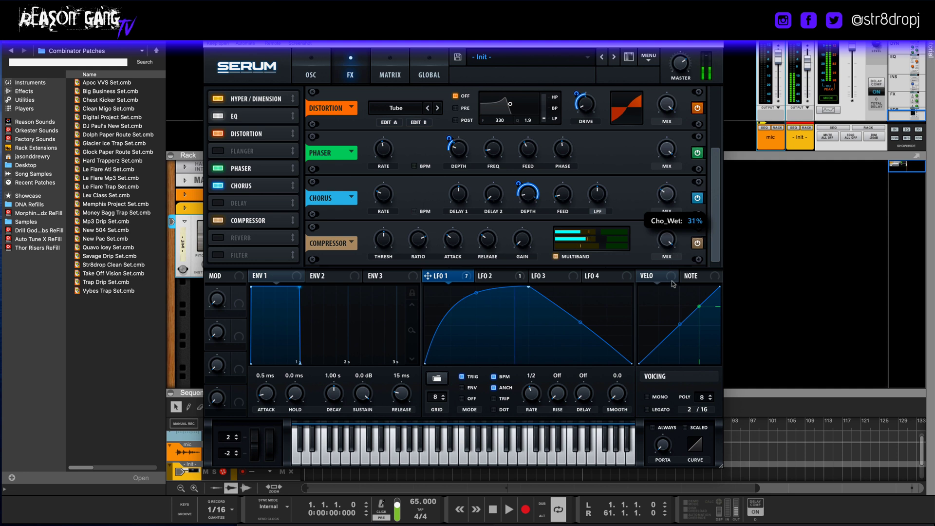
pyautogui.click(697, 200)
pyautogui.click(696, 199)
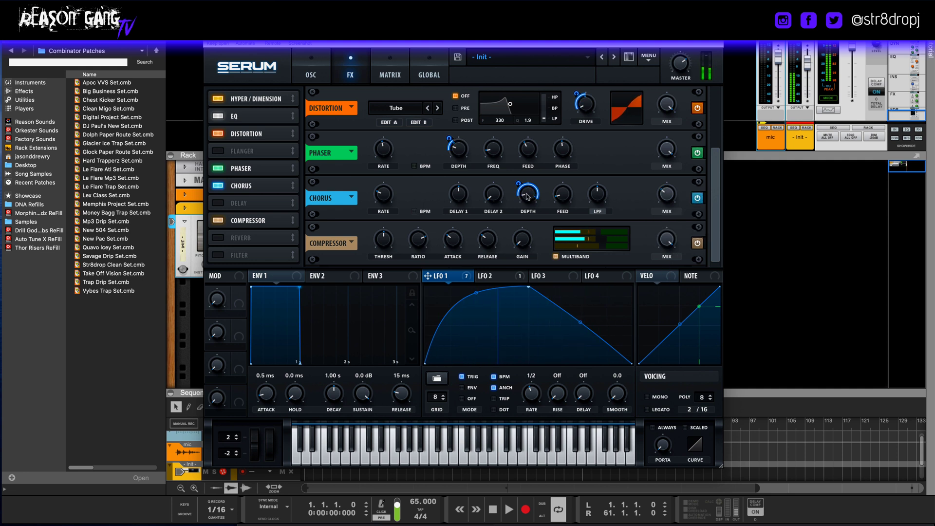
pyautogui.moveTo(528, 186)
pyautogui.mouseDown()
pyautogui.moveTo(517, 209)
pyautogui.moveTo(517, 199)
pyautogui.mouseUp()
pyautogui.moveTo(387, 195)
pyautogui.mouseDown()
pyautogui.moveTo(389, 163)
pyautogui.moveTo(391, 194)
pyautogui.mouseUp()
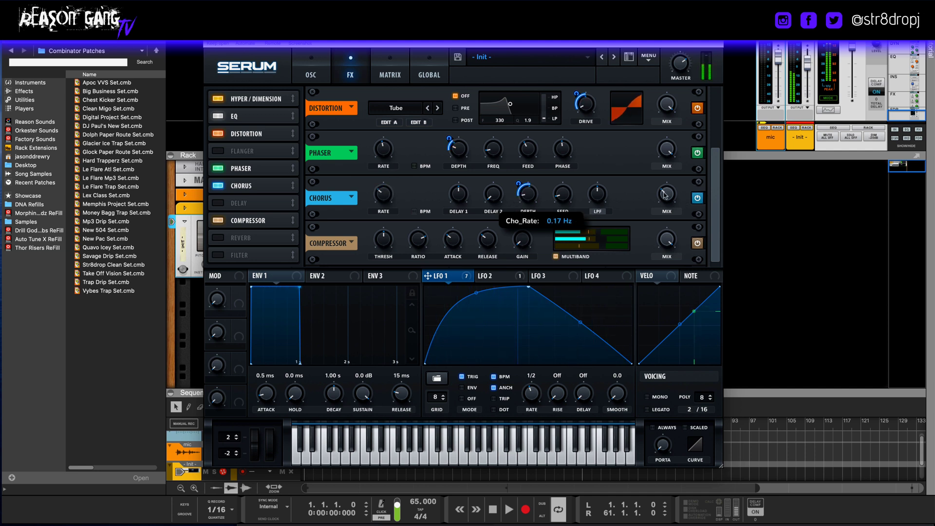
pyautogui.moveTo(665, 195); pyautogui.dragTo(661, 167)
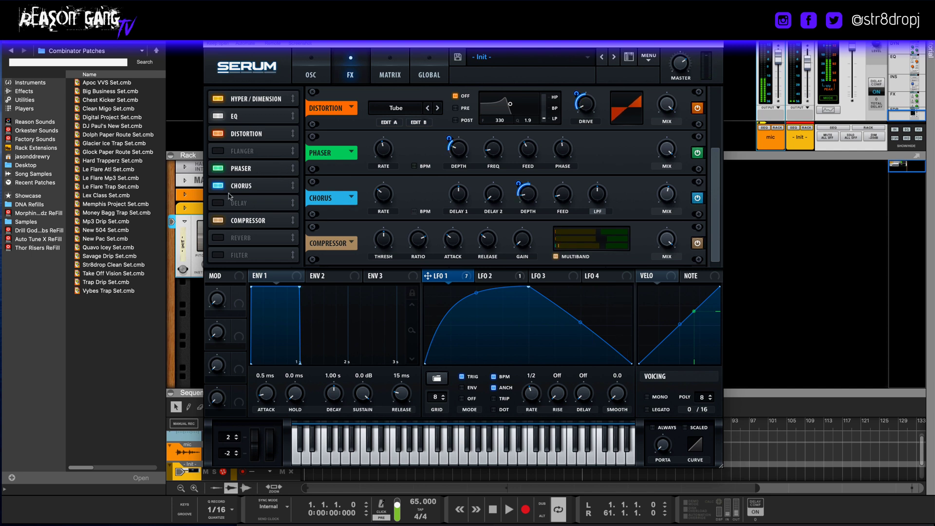
# Enable the Filter effect at the end of the effects chain and set its type to the flanger Flg +
pyautogui.click(219, 254)
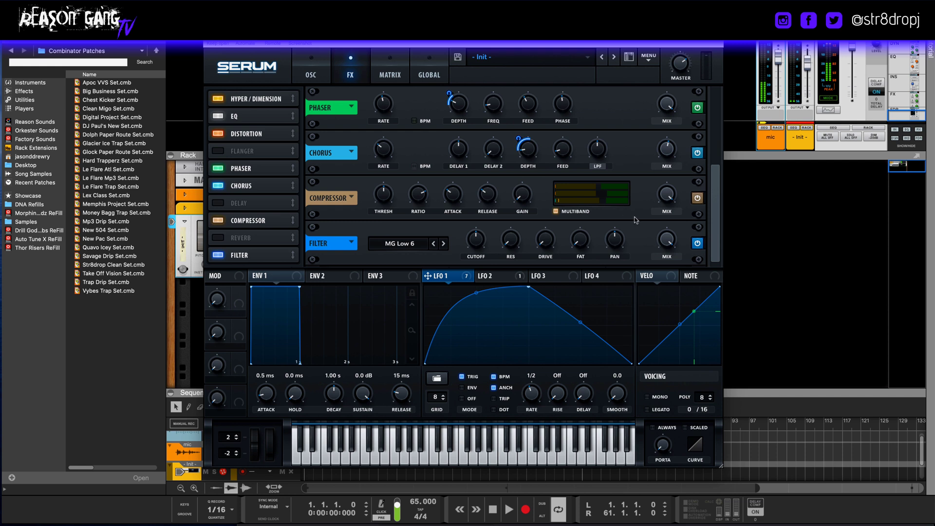
pyautogui.click(390, 247)
pyautogui.moveTo(418, 270)
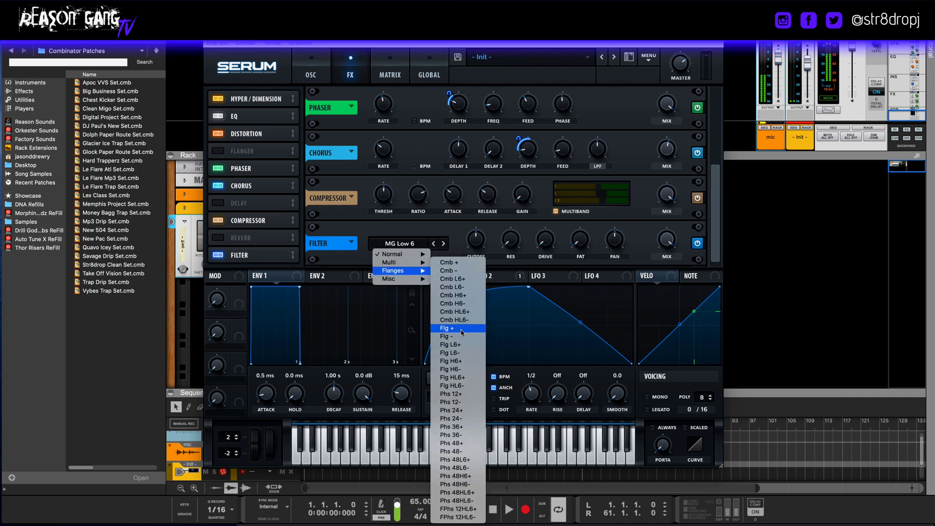
pyautogui.click(461, 331)
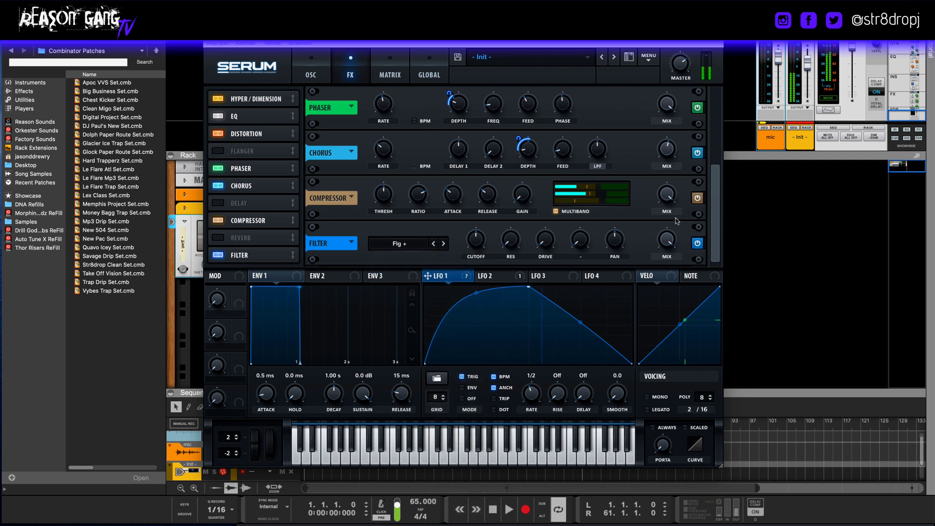
# Modulate the Filter effect's cutoff with LFO 1 from a base of about 34 Hz and reduce the modulation amount
pyautogui.moveTo(667, 241)
pyautogui.moveTo(481, 233); pyautogui.dragTo(475, 253)
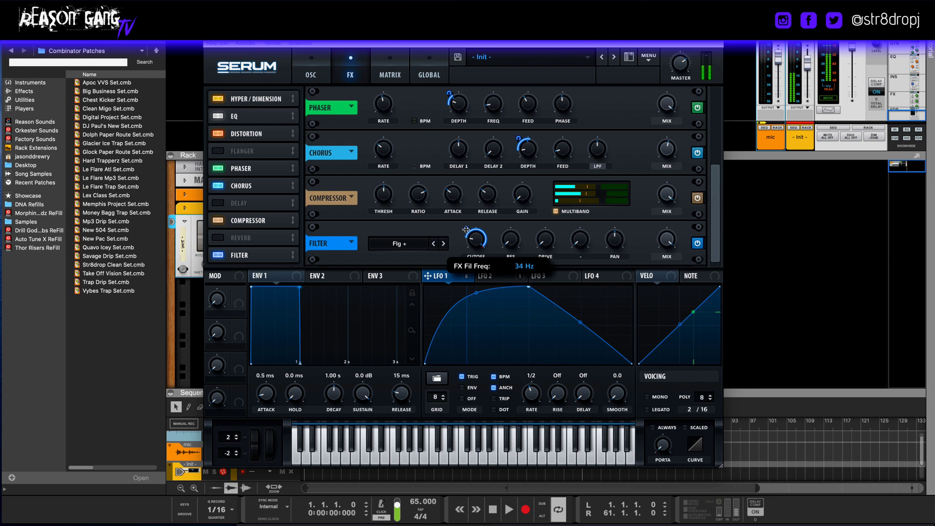
pyautogui.moveTo(466, 229); pyautogui.dragTo(465, 252)
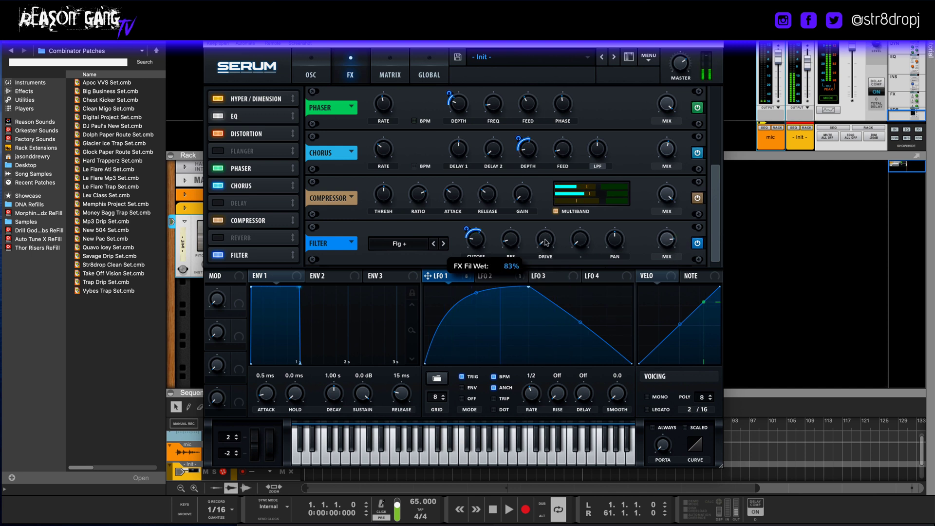
# Adjust the Filter effect's resonance, set its drive to about 12%, and fine-tune LFO 1's modulation amount on the cutoff
pyautogui.moveTo(546, 222); pyautogui.dragTo(546, 224)
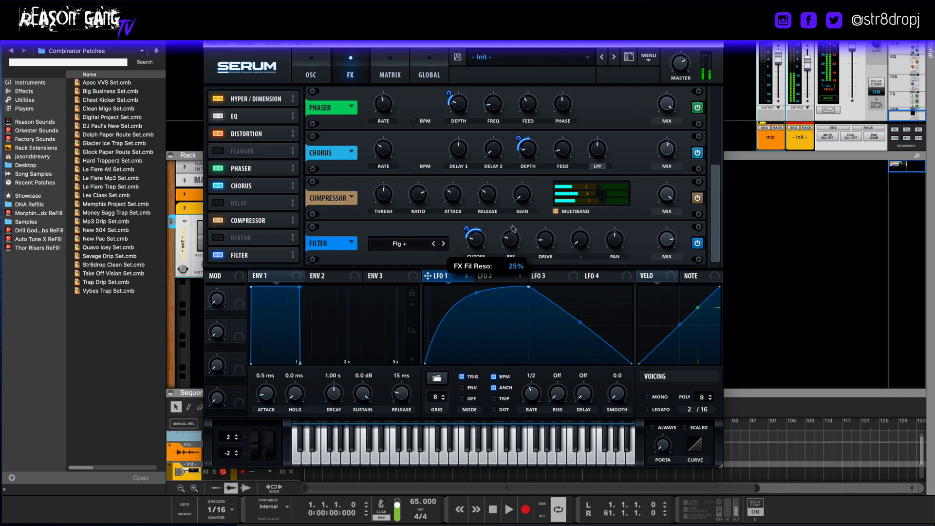
pyautogui.moveTo(513, 218); pyautogui.dragTo(510, 244)
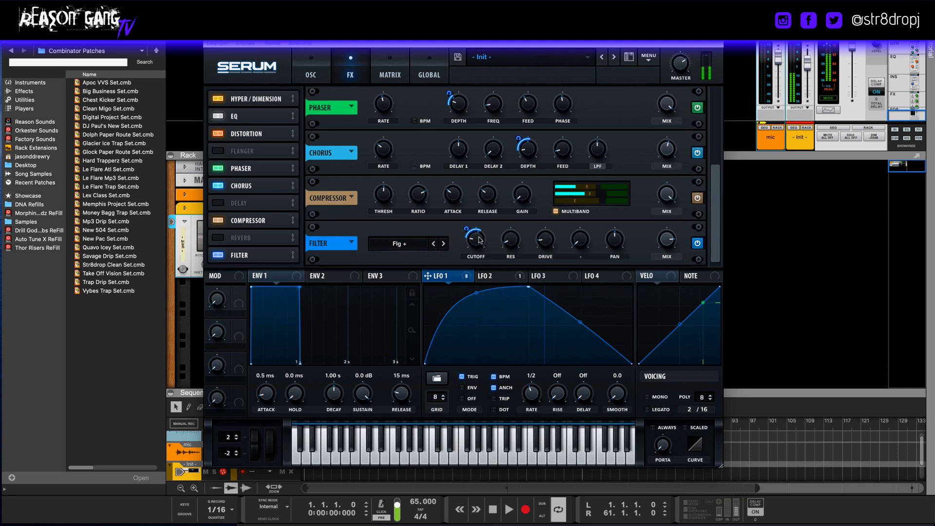
pyautogui.moveTo(466, 229); pyautogui.dragTo(473, 243)
pyautogui.moveTo(544, 241)
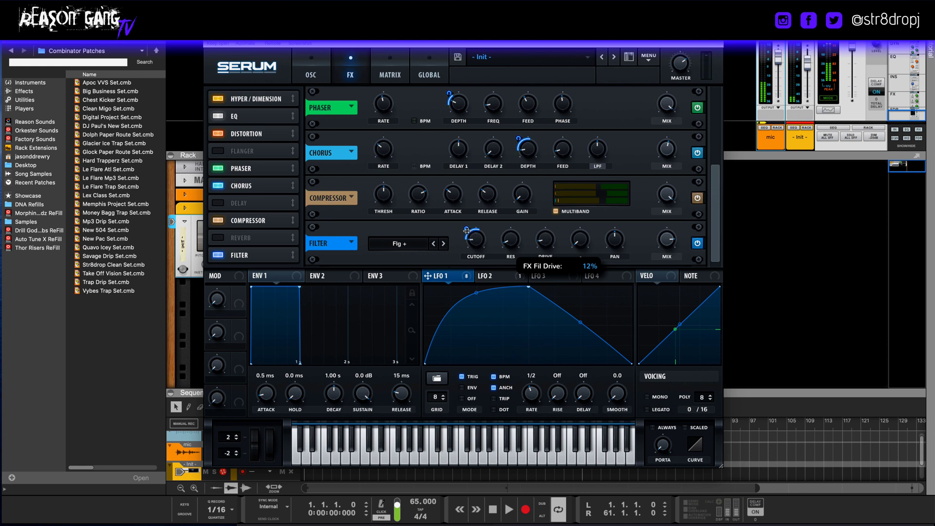
pyautogui.moveTo(467, 230)
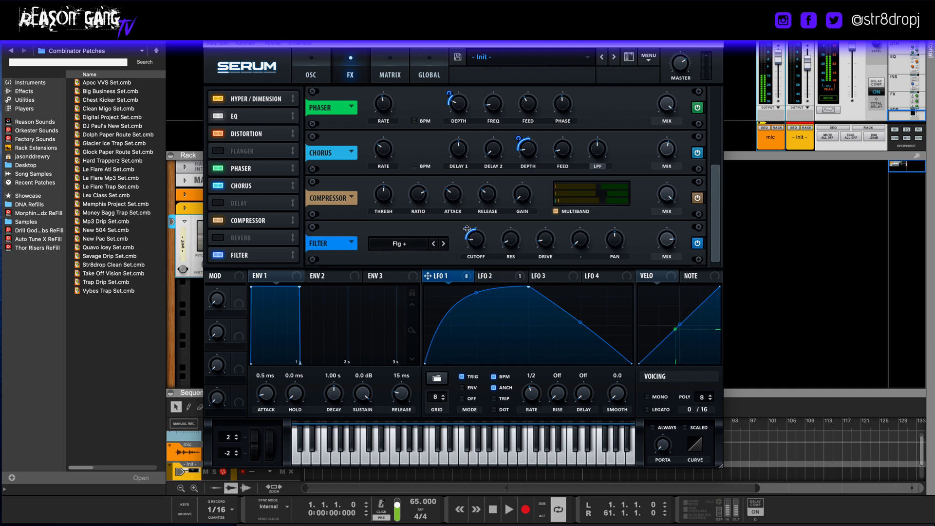
pyautogui.moveTo(467, 229); pyautogui.dragTo(469, 218)
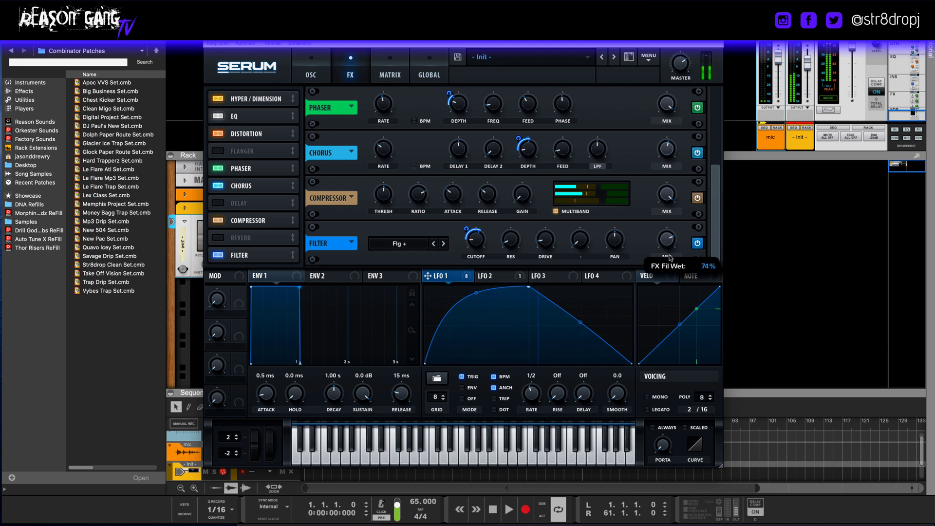
# Lower the Filter effect's mix and bring the Chorus mix down to about 30%
pyautogui.moveTo(668, 258); pyautogui.dragTo(678, 319)
pyautogui.scroll(-4, 668, 151)
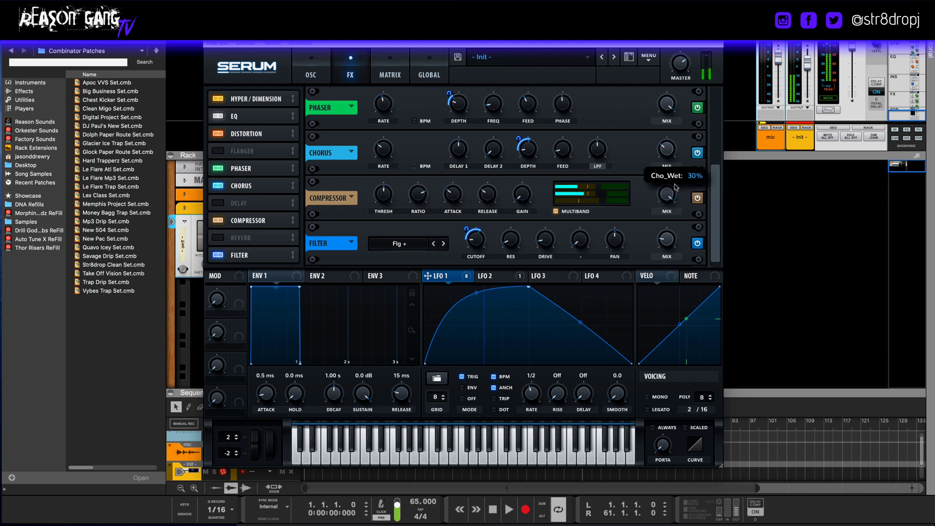
pyautogui.moveTo(675, 184)
pyautogui.mouseDown()
pyautogui.moveTo(674, 192)
pyautogui.moveTo(675, 181)
pyautogui.mouseUp()
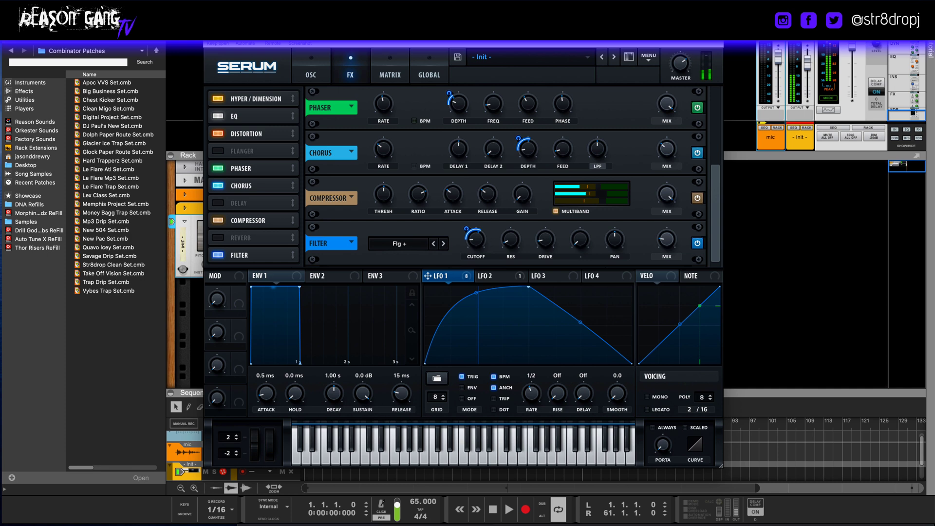
# Set Oscillator A's warp mode to Bend + and assign LFO 1 to modulate the warp amount
pyautogui.click(325, 52)
pyautogui.click(359, 68)
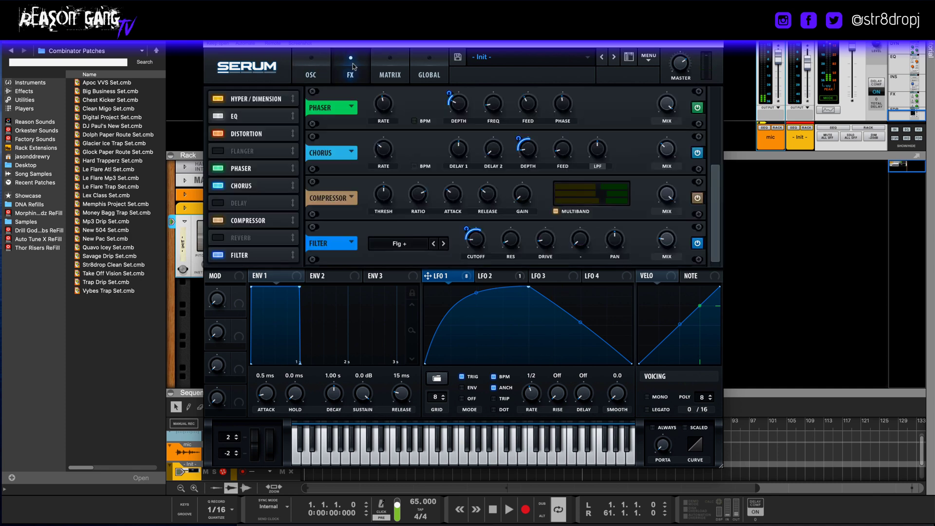
pyautogui.click(308, 72)
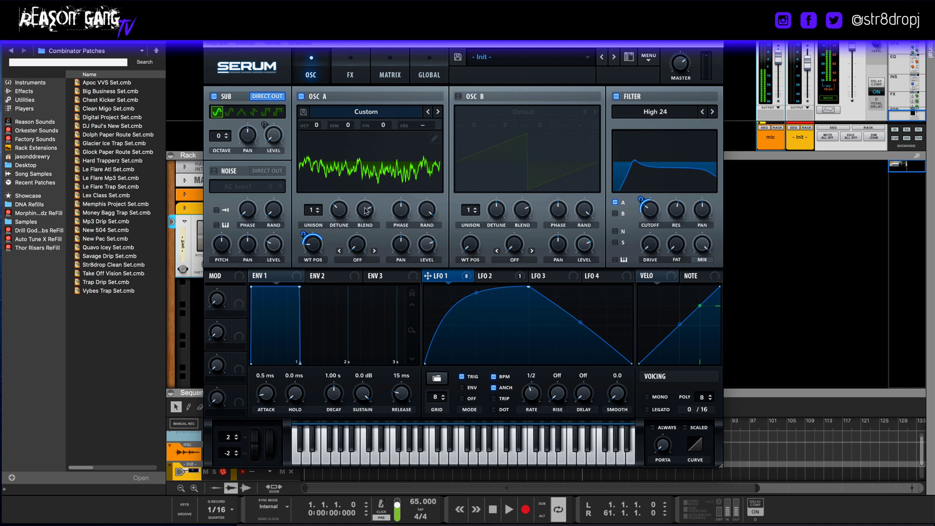
pyautogui.click(356, 260)
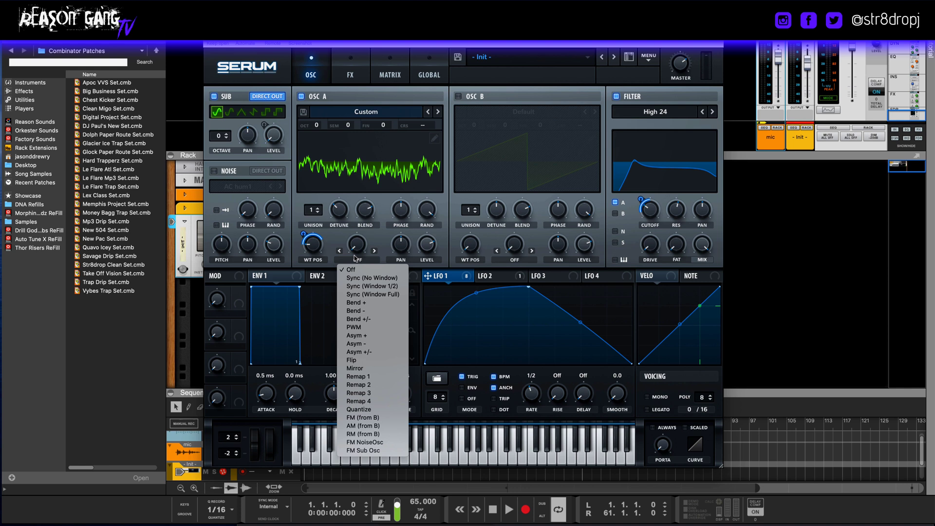
pyautogui.click(369, 303)
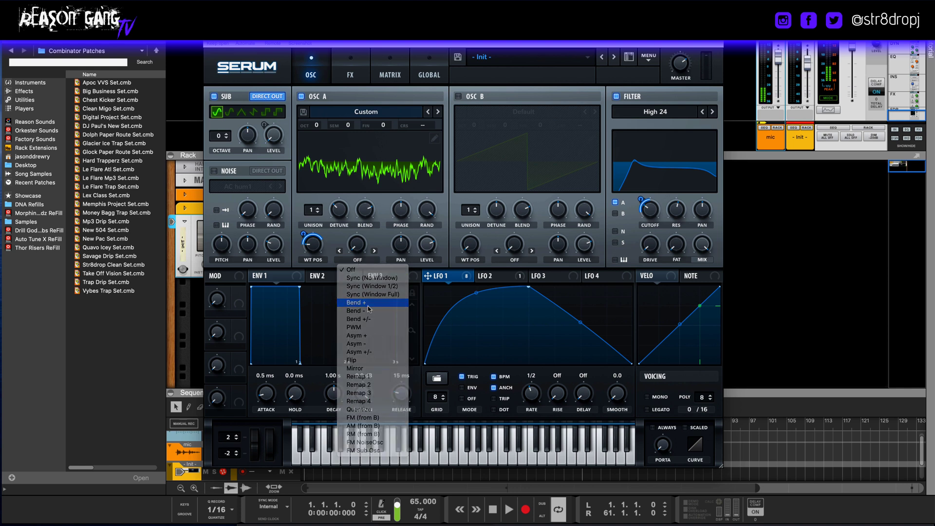
pyautogui.moveTo(427, 276); pyautogui.dragTo(346, 257)
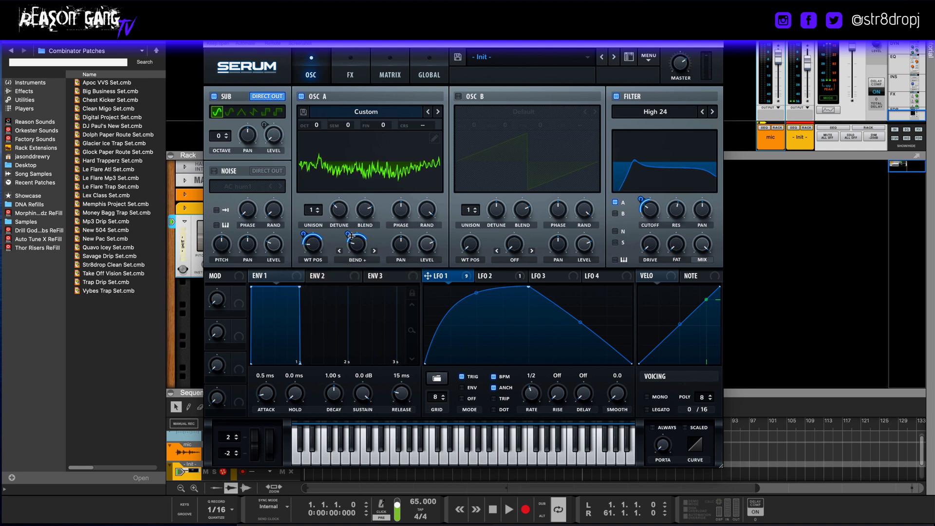
# Lower Oscillator A's base warp amount and adjust how strongly LFO 1 modulates the bend
pyautogui.moveTo(349, 238); pyautogui.dragTo(346, 219)
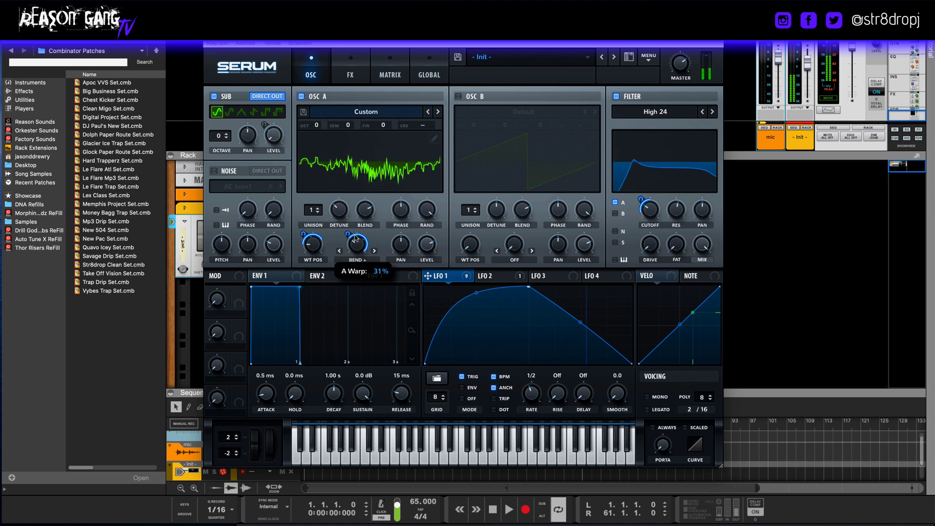
pyautogui.moveTo(355, 238); pyautogui.dragTo(361, 291)
pyautogui.moveTo(346, 230); pyautogui.dragTo(347, 251)
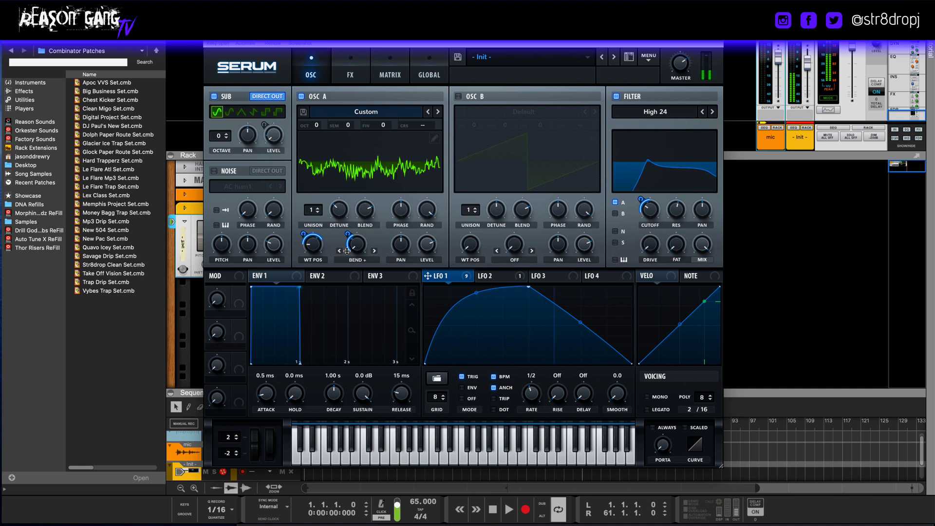
# Raise the portamento time slightly and set portamento to be always active
pyautogui.moveTo(665, 437)
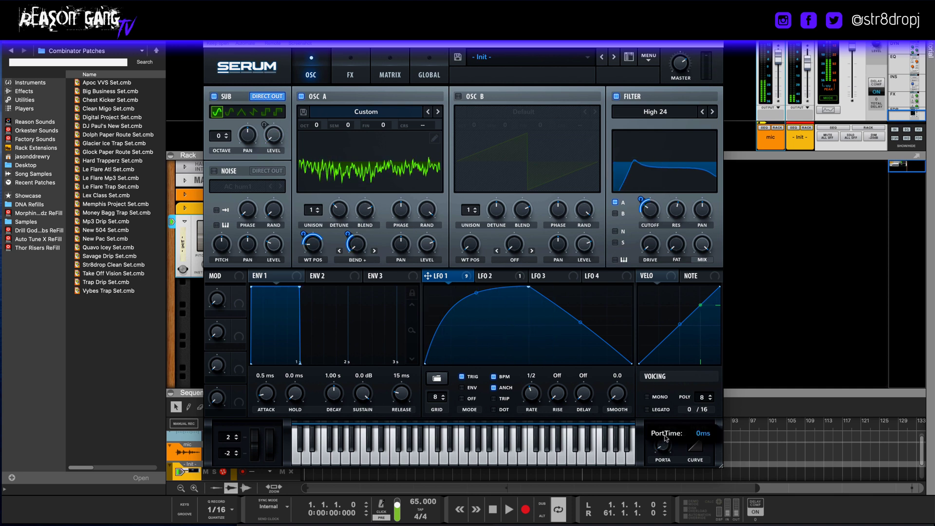
pyautogui.moveTo(666, 426); pyautogui.dragTo(662, 413)
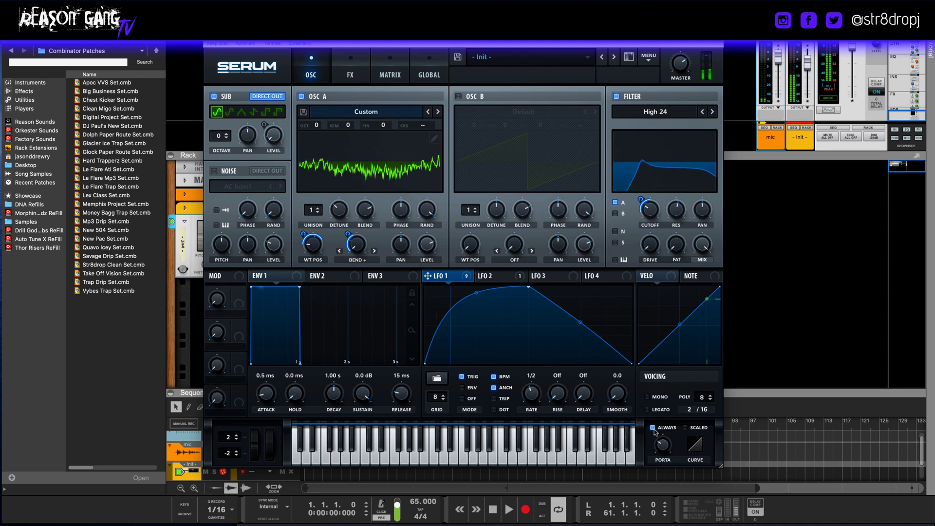
pyautogui.moveTo(662, 443); pyautogui.dragTo(664, 418)
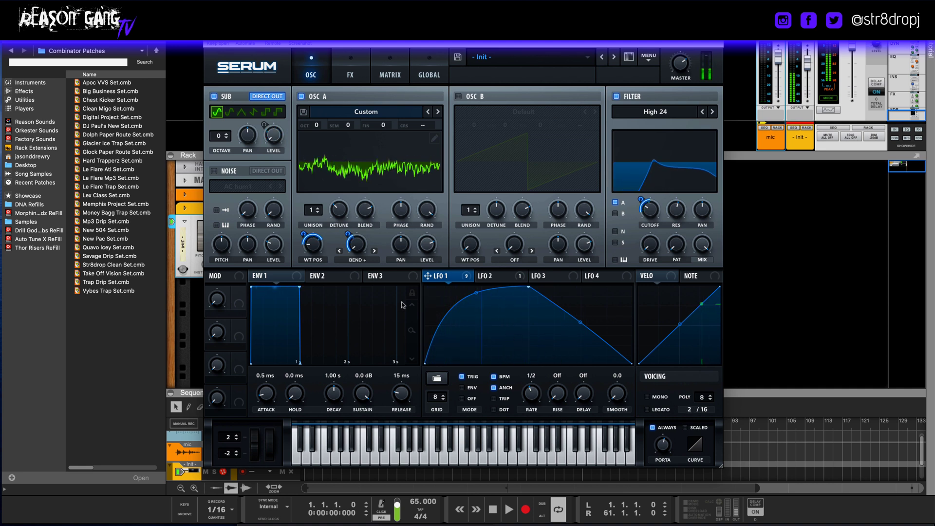
# Change Oscillator A's warp mode to Bend +/- and readjust LFO 1's modulation amount on the warp
pyautogui.moveTo(352, 237)
pyautogui.moveTo(352, 238)
pyautogui.mouseDown()
pyautogui.moveTo(351, 227)
pyautogui.moveTo(347, 239)
pyautogui.mouseUp()
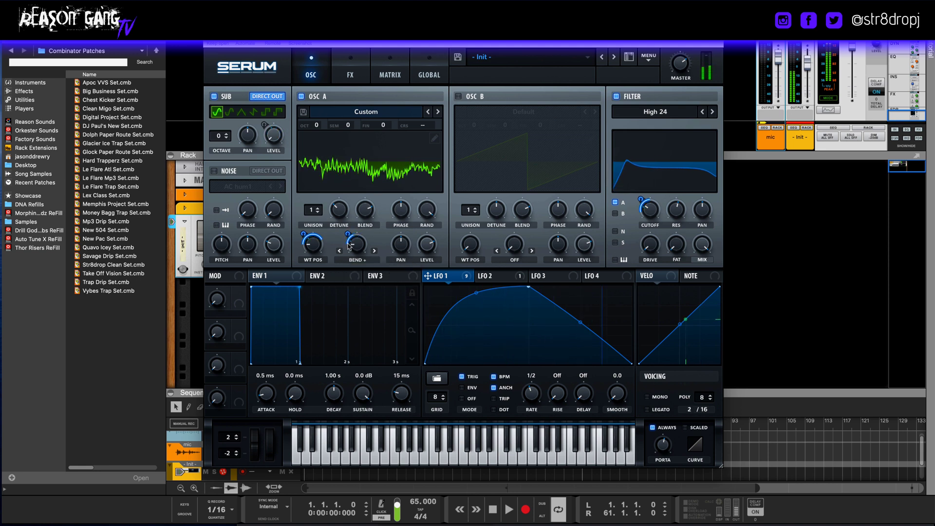
pyautogui.click(358, 258)
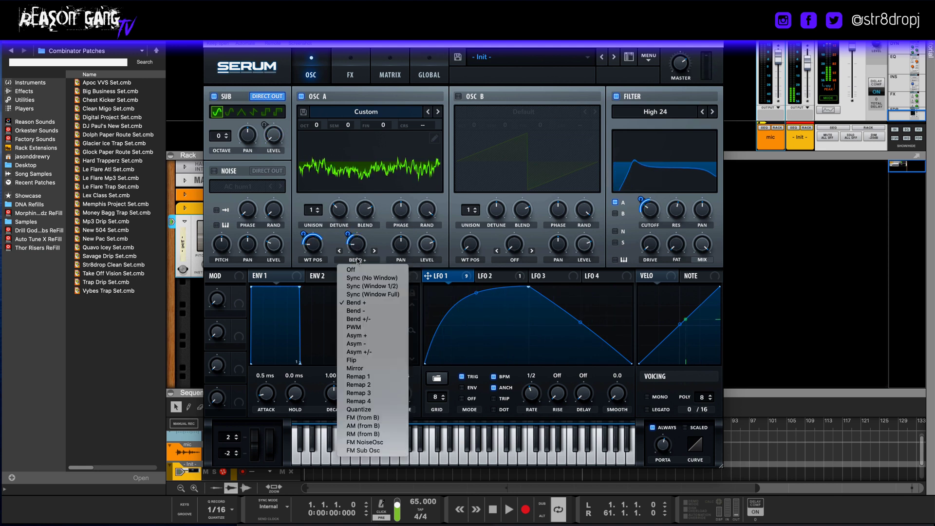
pyautogui.click(366, 320)
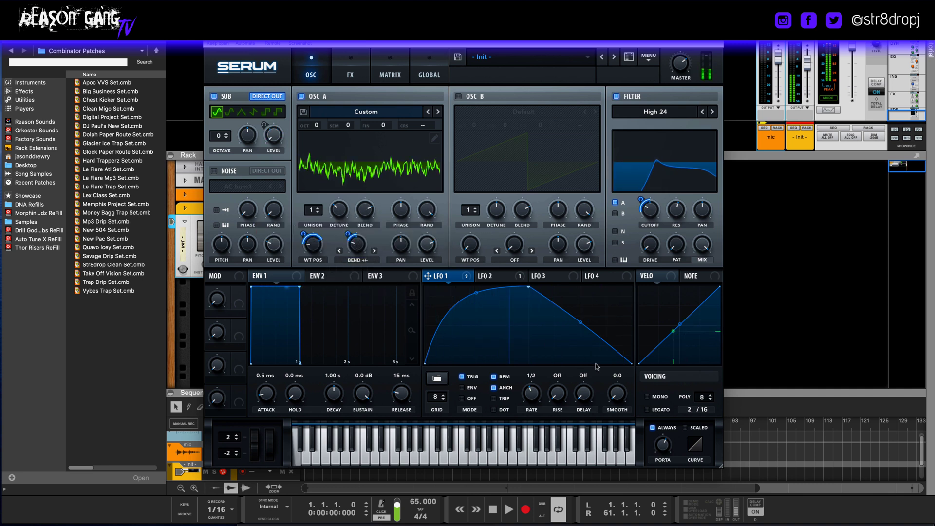
pyautogui.moveTo(664, 447)
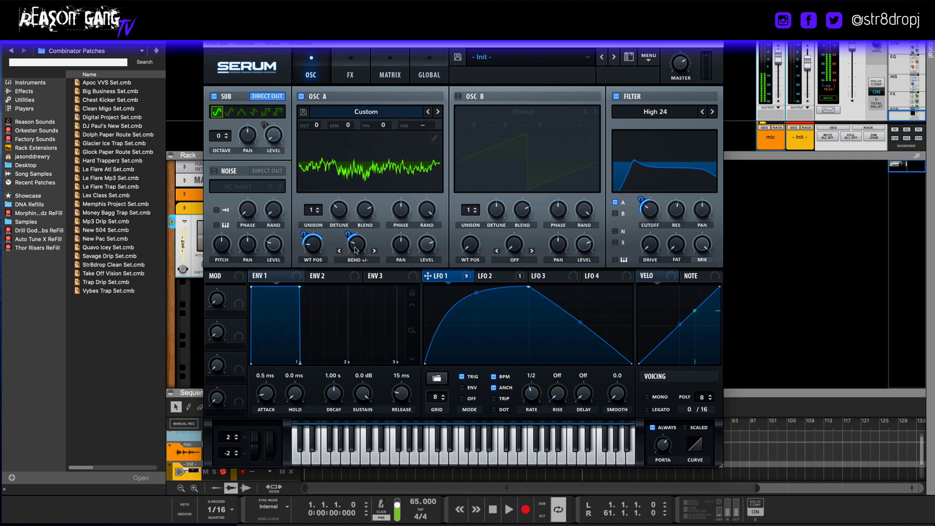
pyautogui.moveTo(356, 262)
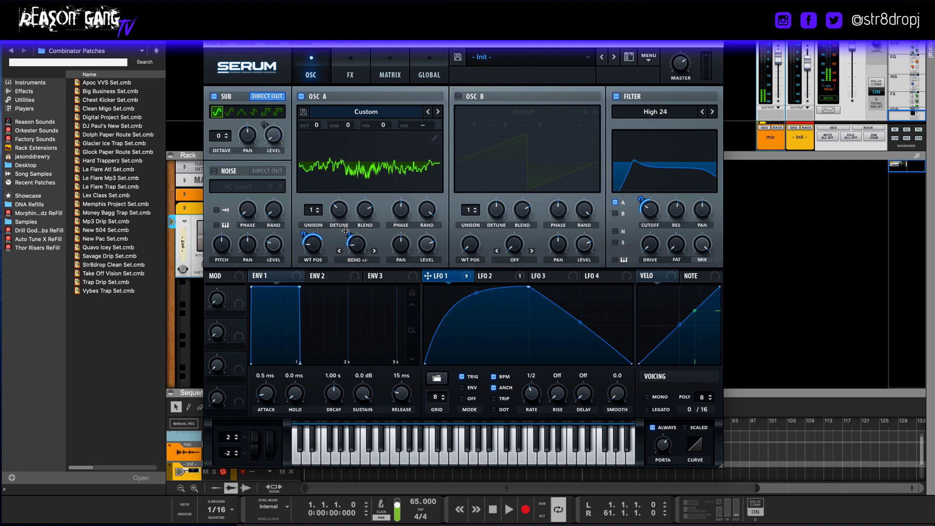
pyautogui.moveTo(347, 233); pyautogui.dragTo(347, 223)
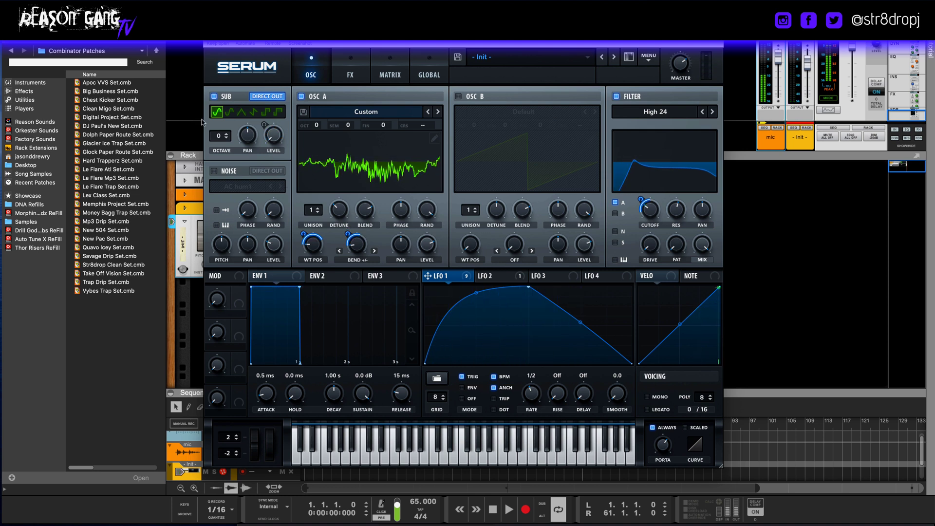
# Reposition the synth window slightly so its device toolbar shows above the preset bar
pyautogui.rightClick(443, 277)
pyautogui.click(462, 270)
pyautogui.moveTo(463, 35); pyautogui.dragTo(457, 36)
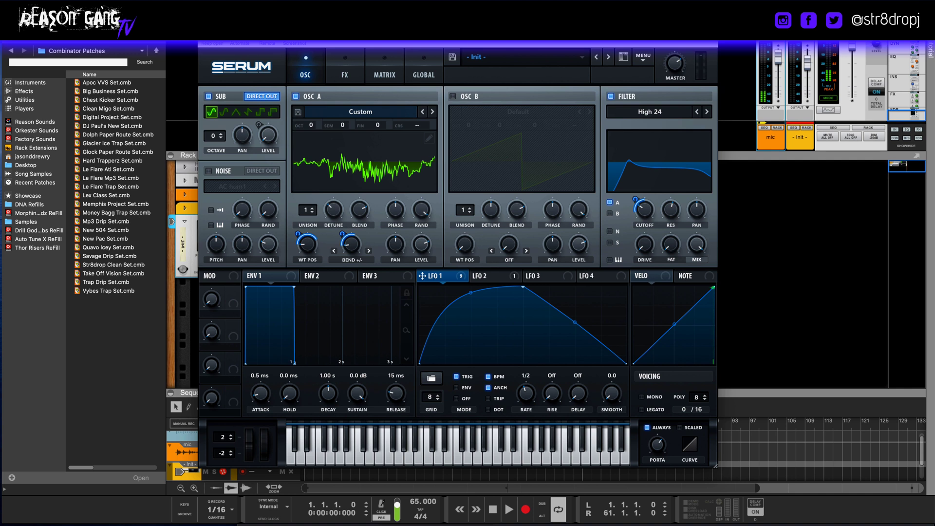
pyautogui.moveTo(457, 32); pyautogui.dragTo(452, 37)
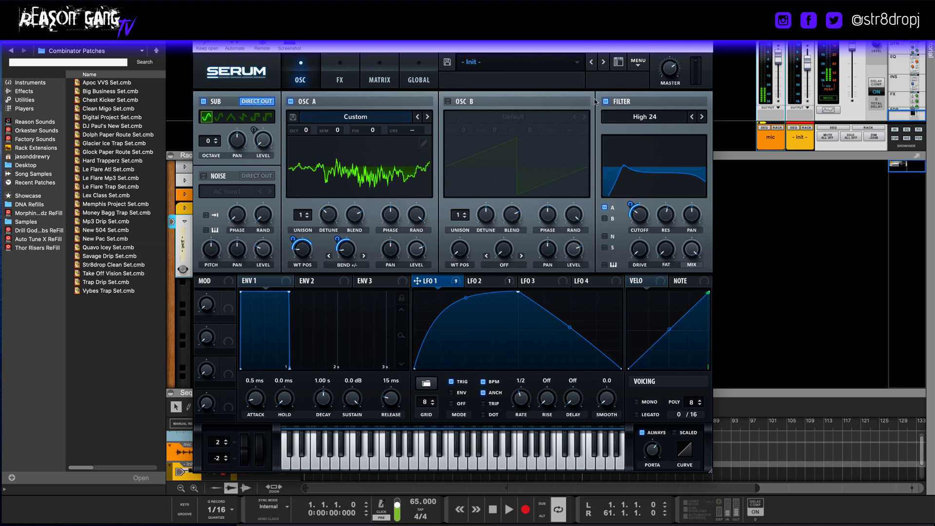
# Load the Ld Transformer Y Lead preset from the User preset folder to audition it
pyautogui.click(578, 65)
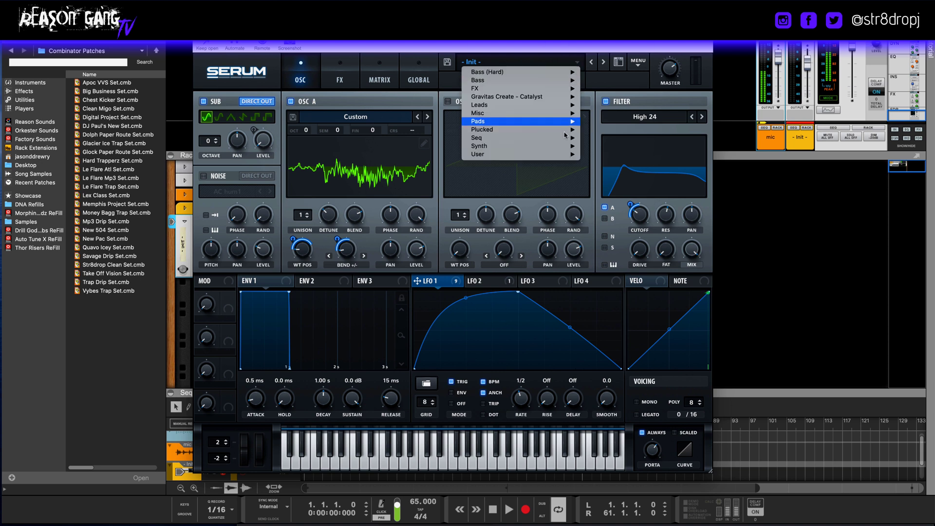
pyautogui.moveTo(562, 155)
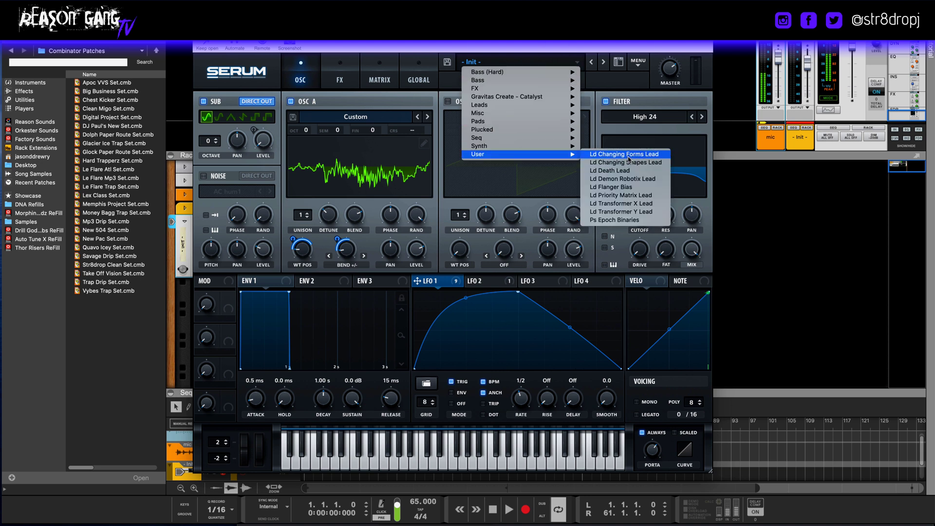
pyautogui.click(638, 213)
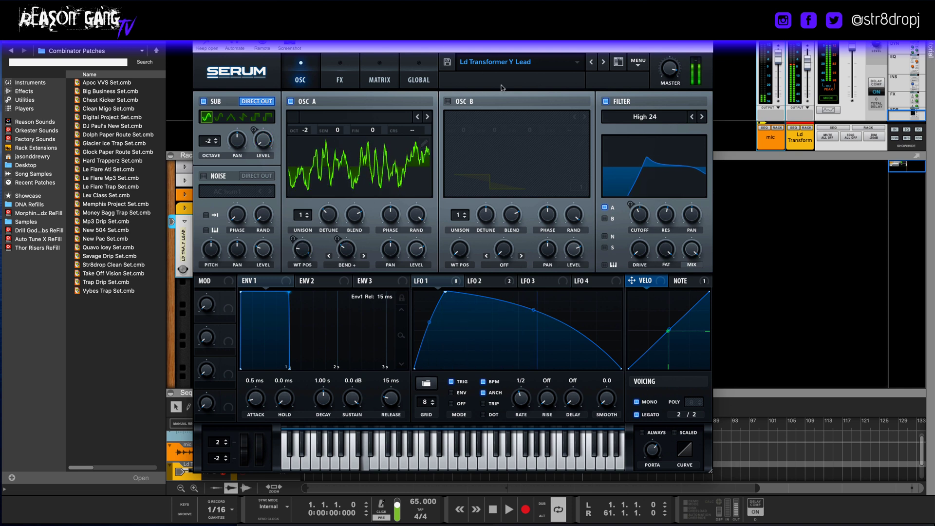
# Audition the neighbouring user presets from Ps Epoch Binaries back through the folder, ending on Ld Changing Forms Lead
pyautogui.click(604, 64)
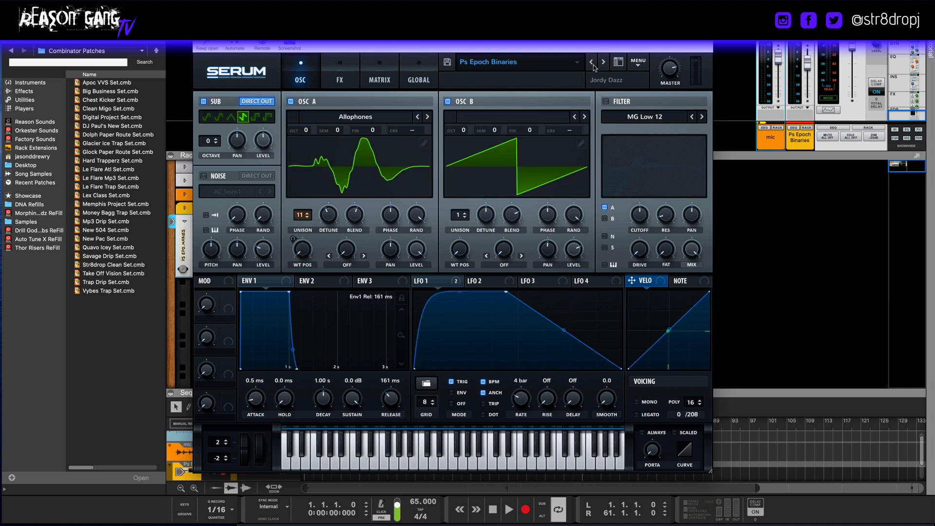
pyautogui.click(592, 64)
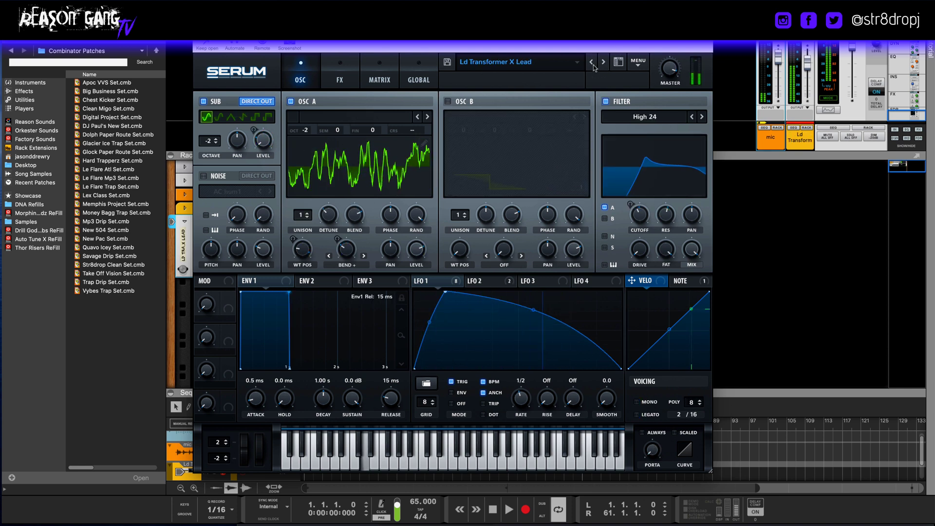
pyautogui.click(591, 64)
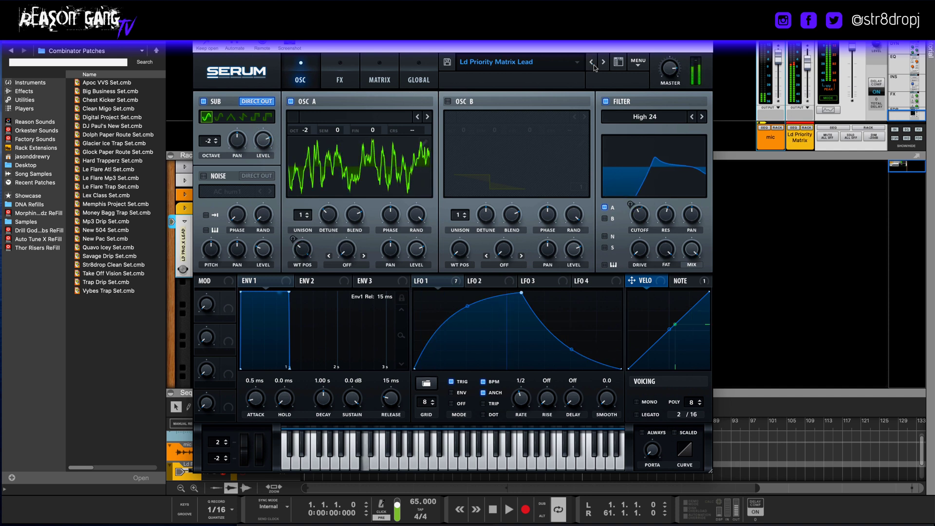
pyautogui.click(592, 64)
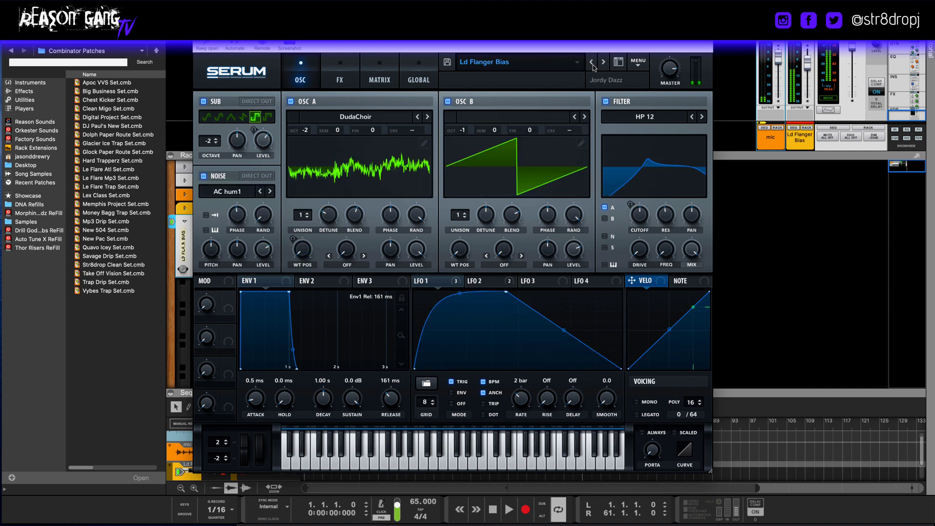
pyautogui.click(592, 63)
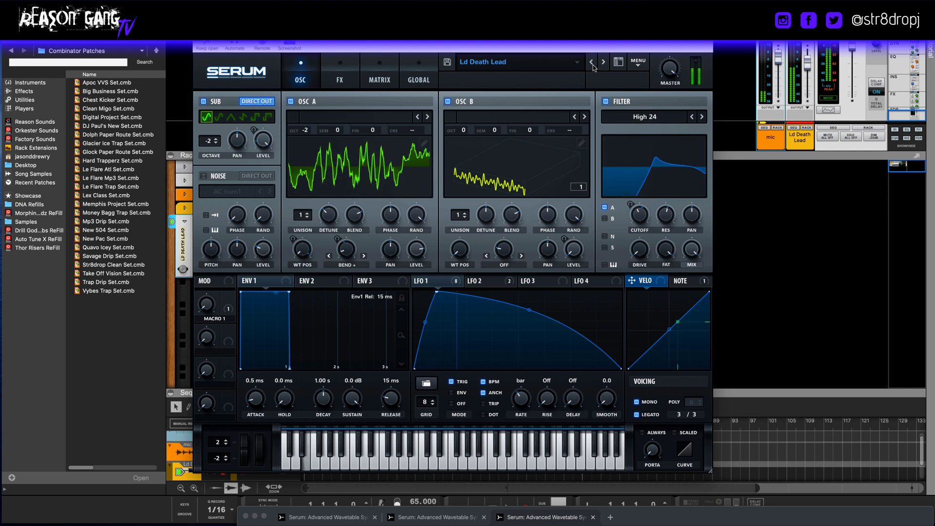
pyautogui.click(591, 63)
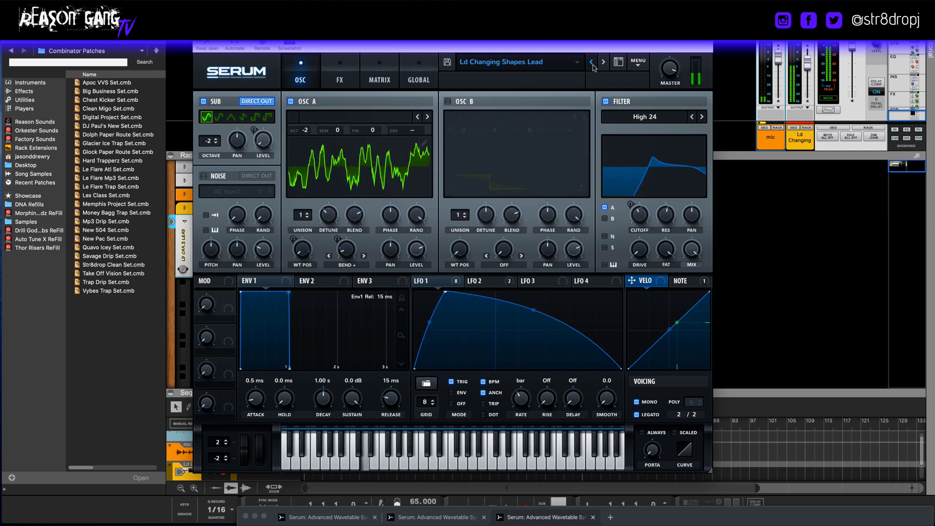
pyautogui.click(592, 65)
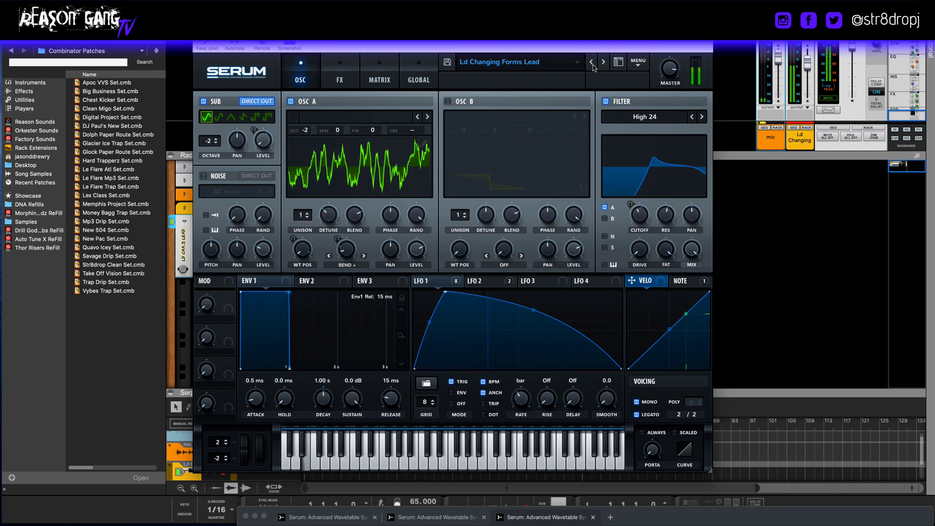
pyautogui.click(592, 63)
pyautogui.click(592, 64)
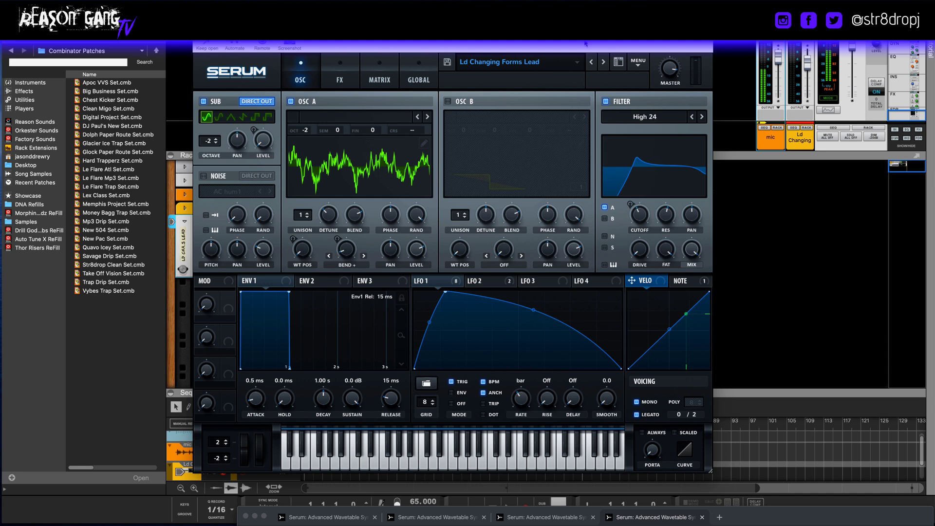
pyautogui.click(575, 65)
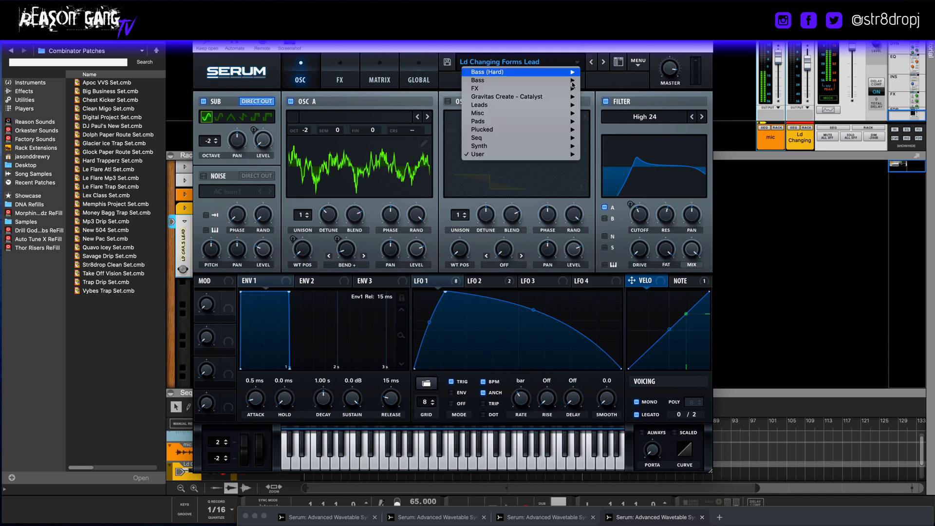
pyautogui.press('Escape')
# Move the synth window down slightly so the device toolbar above the preset bar is fully shown
pyautogui.moveTo(528, 29); pyautogui.dragTo(526, 42)
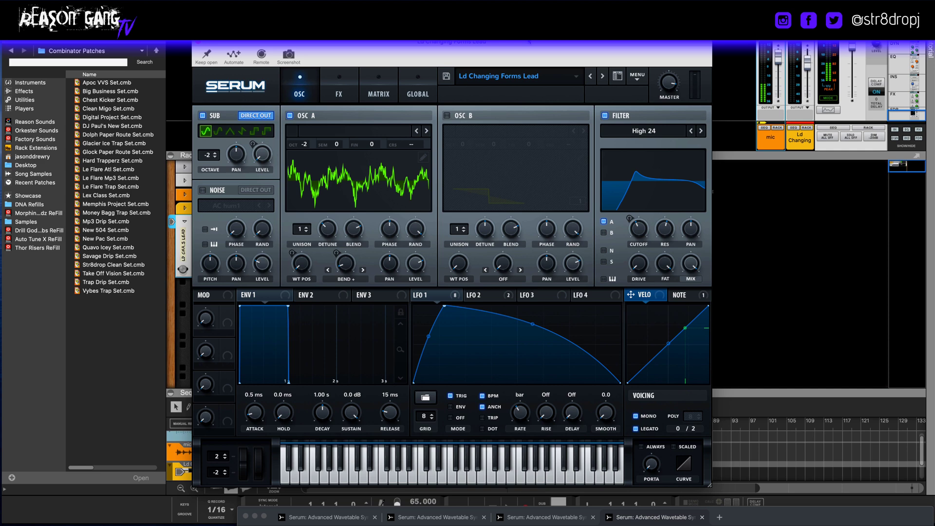
pyautogui.moveTo(528, 41); pyautogui.dragTo(529, 38)
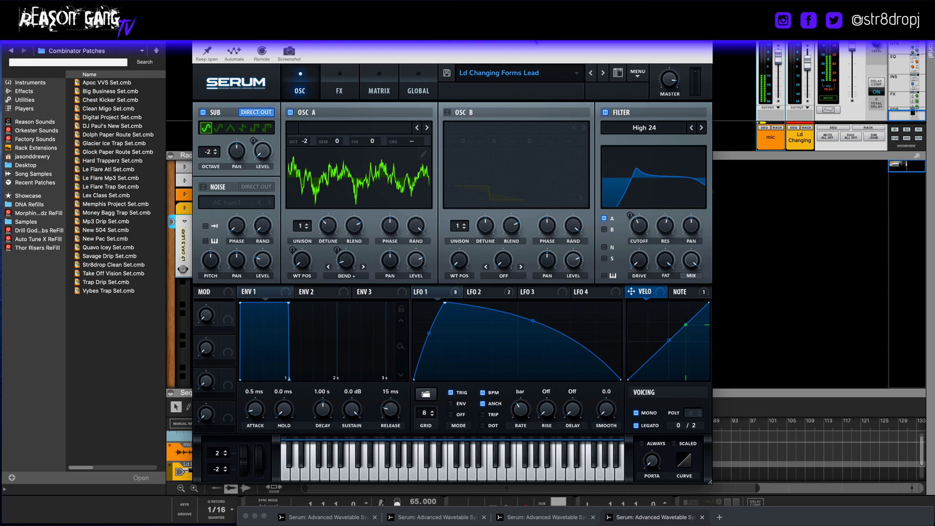
pyautogui.click(773, 4)
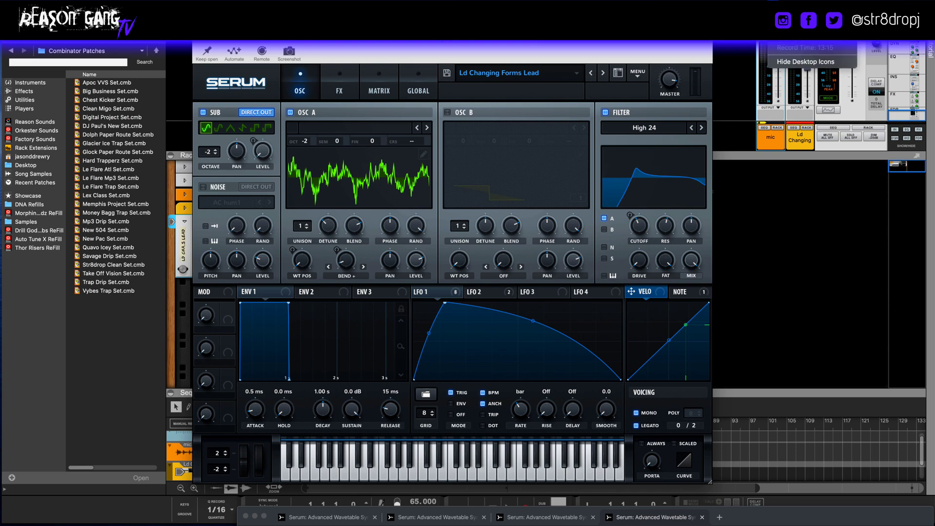